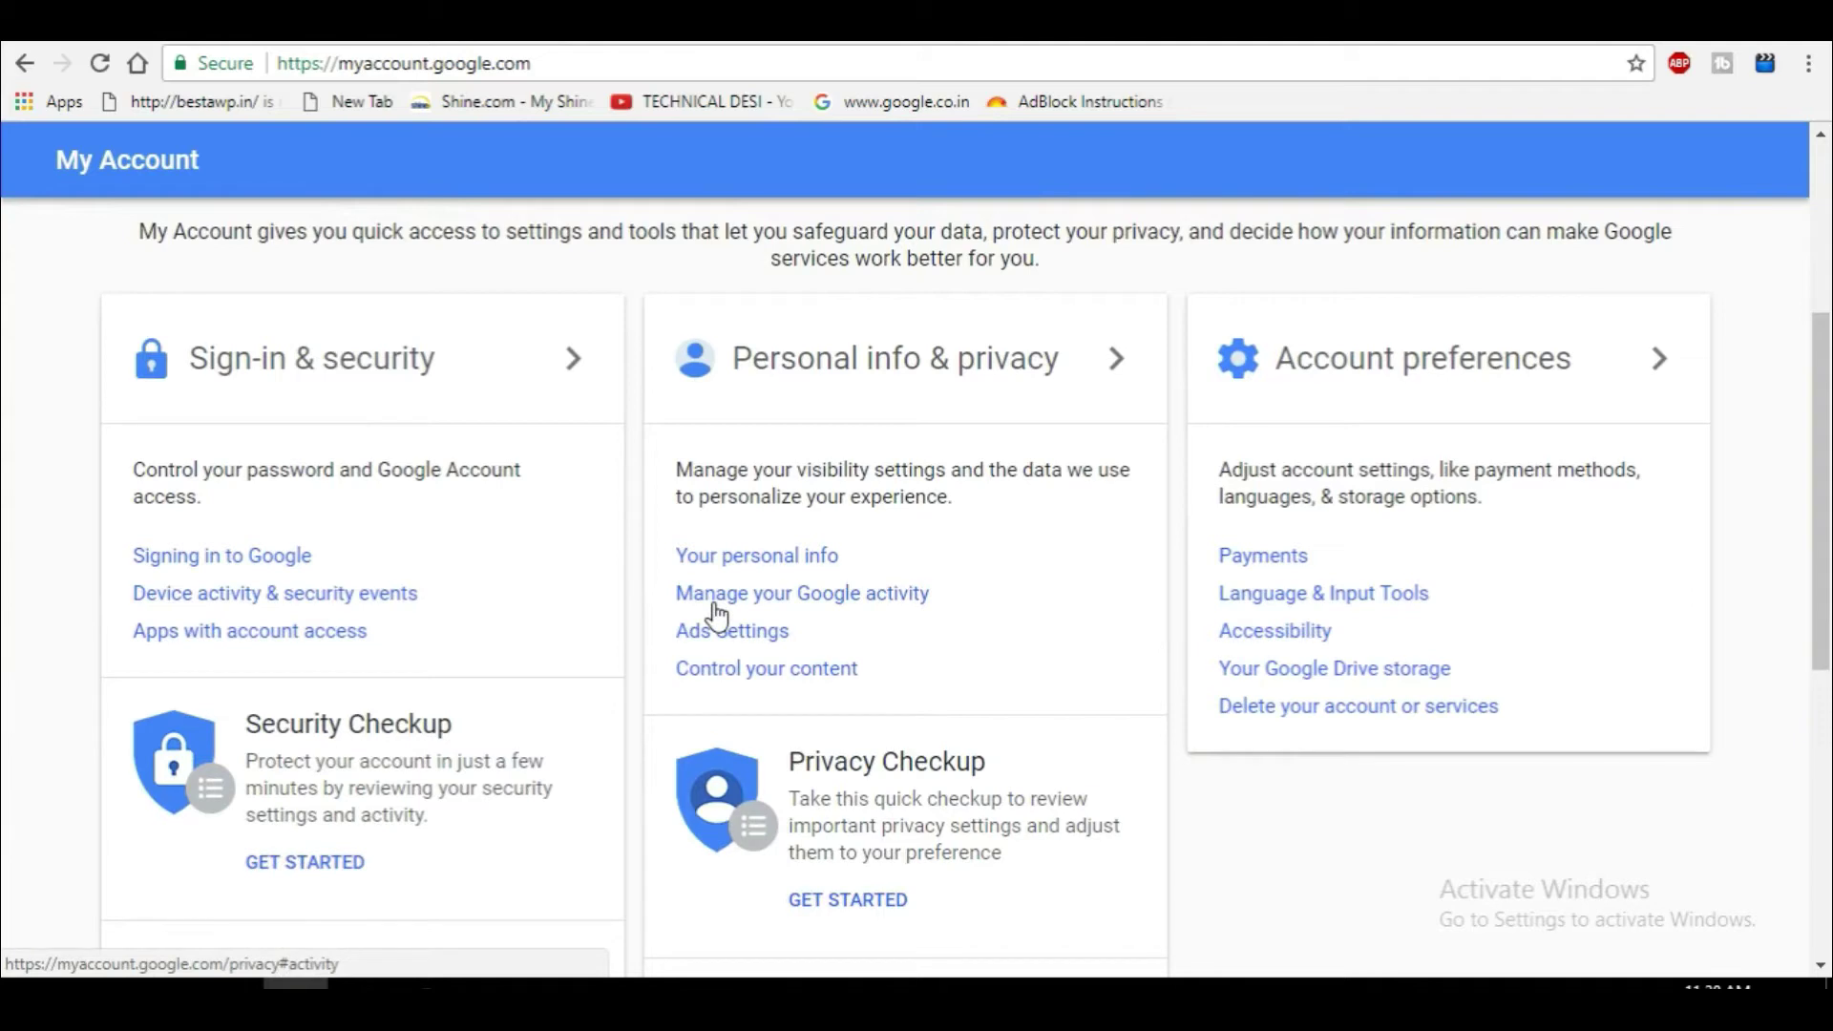
# Open the Activity controls page from the Manage your Google activity section of the account's personal info and privacy settings.
pyautogui.click(773, 599)
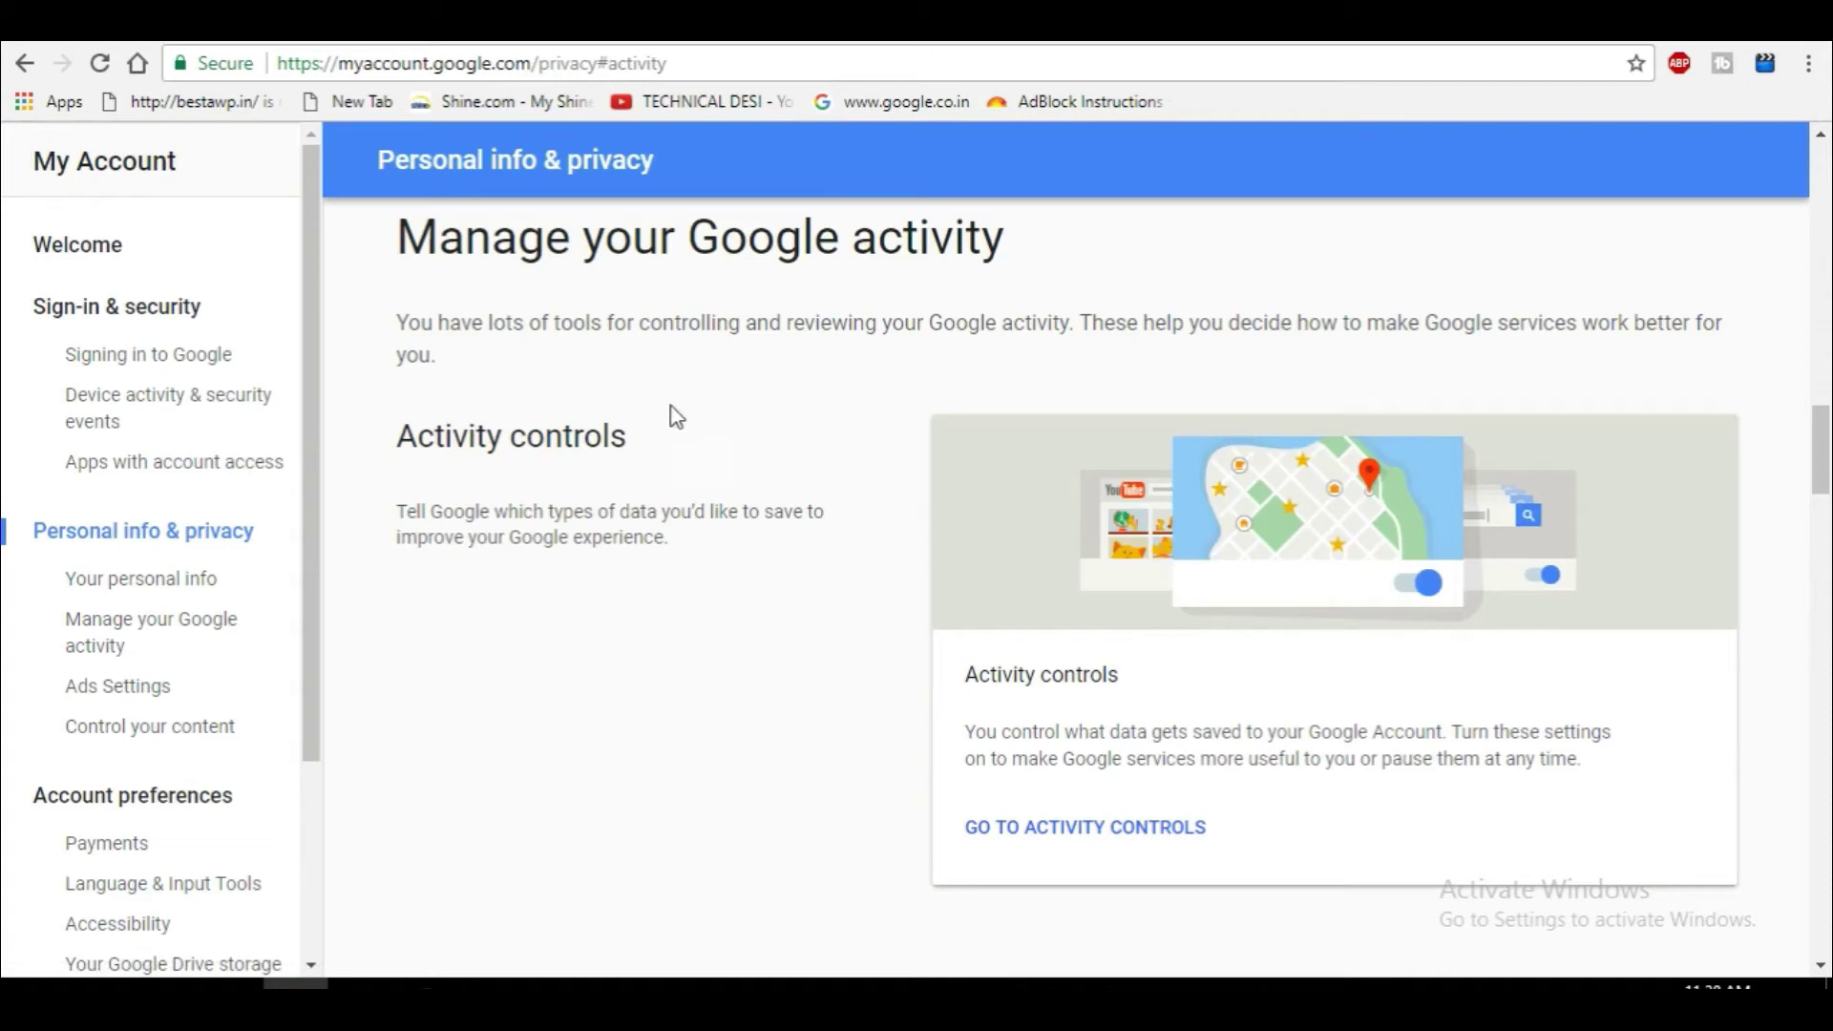
pyautogui.scroll(-2, 692, 492)
pyautogui.scroll(-1, 692, 492)
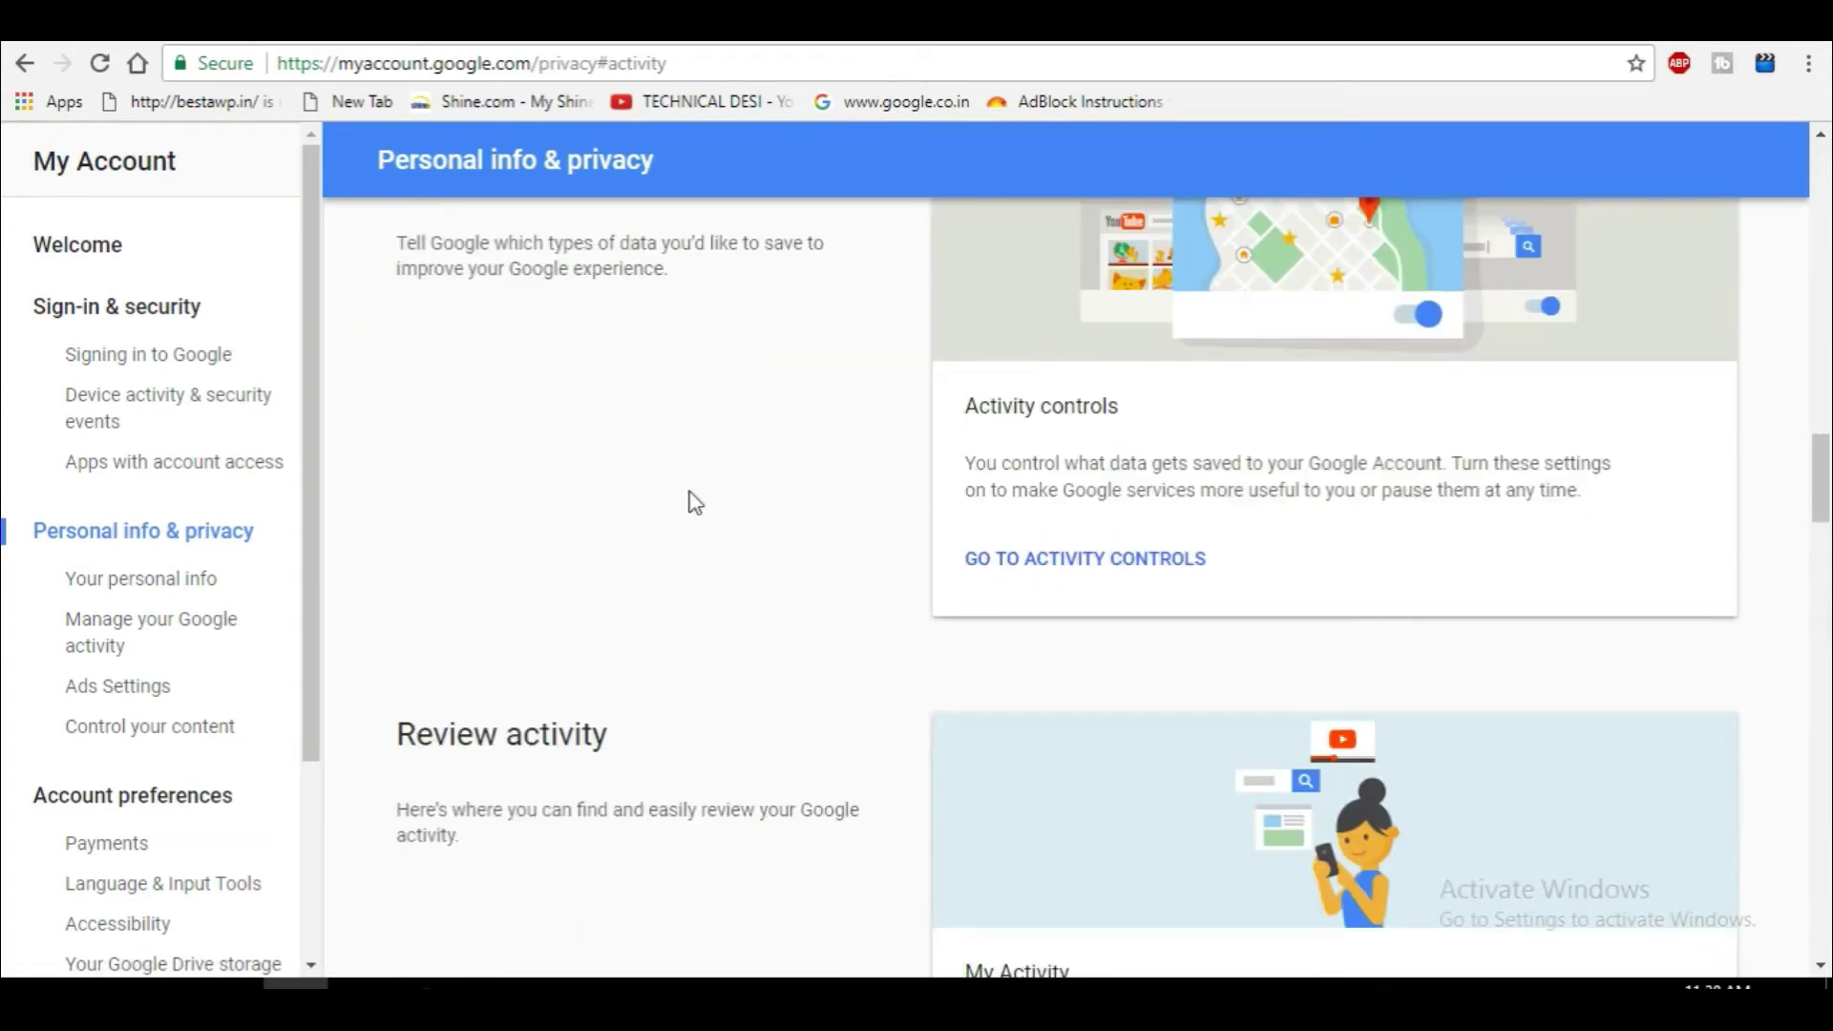
pyautogui.scroll(1, 974, 573)
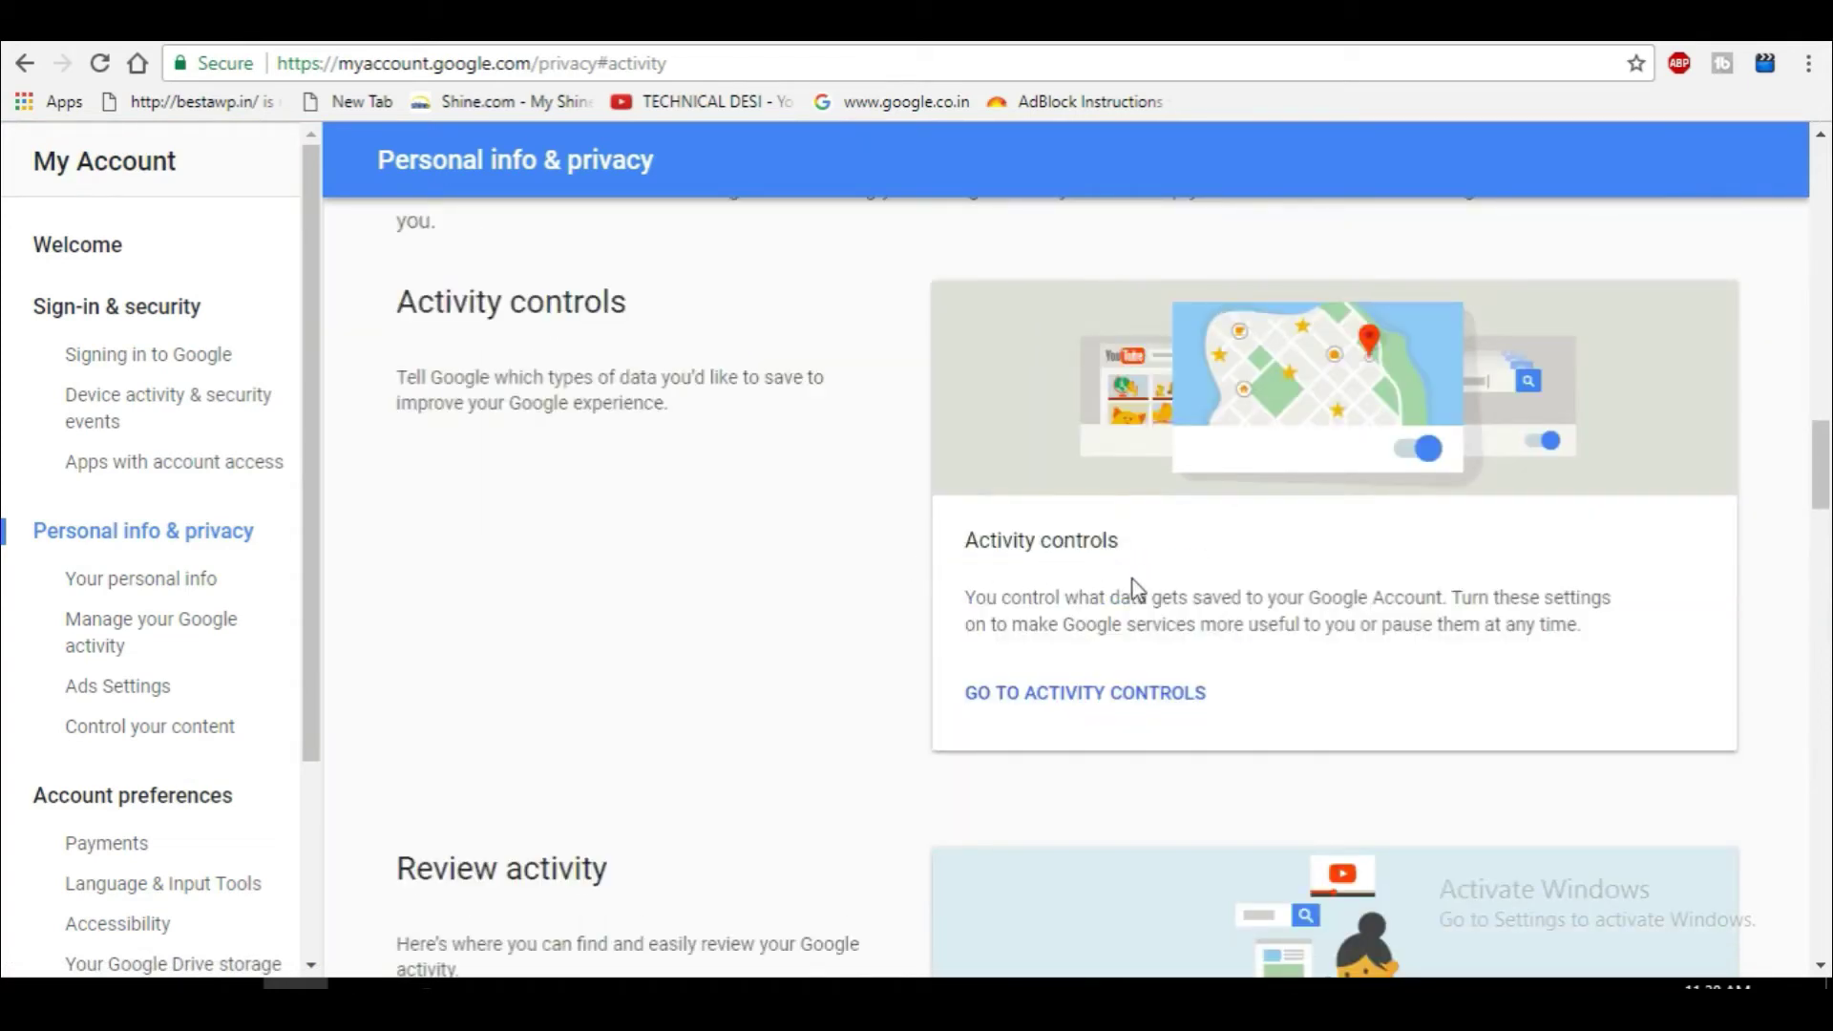
pyautogui.scroll(-1, 1041, 620)
pyautogui.scroll(-2, 1036, 632)
pyautogui.hotkey('alt', 'Left')
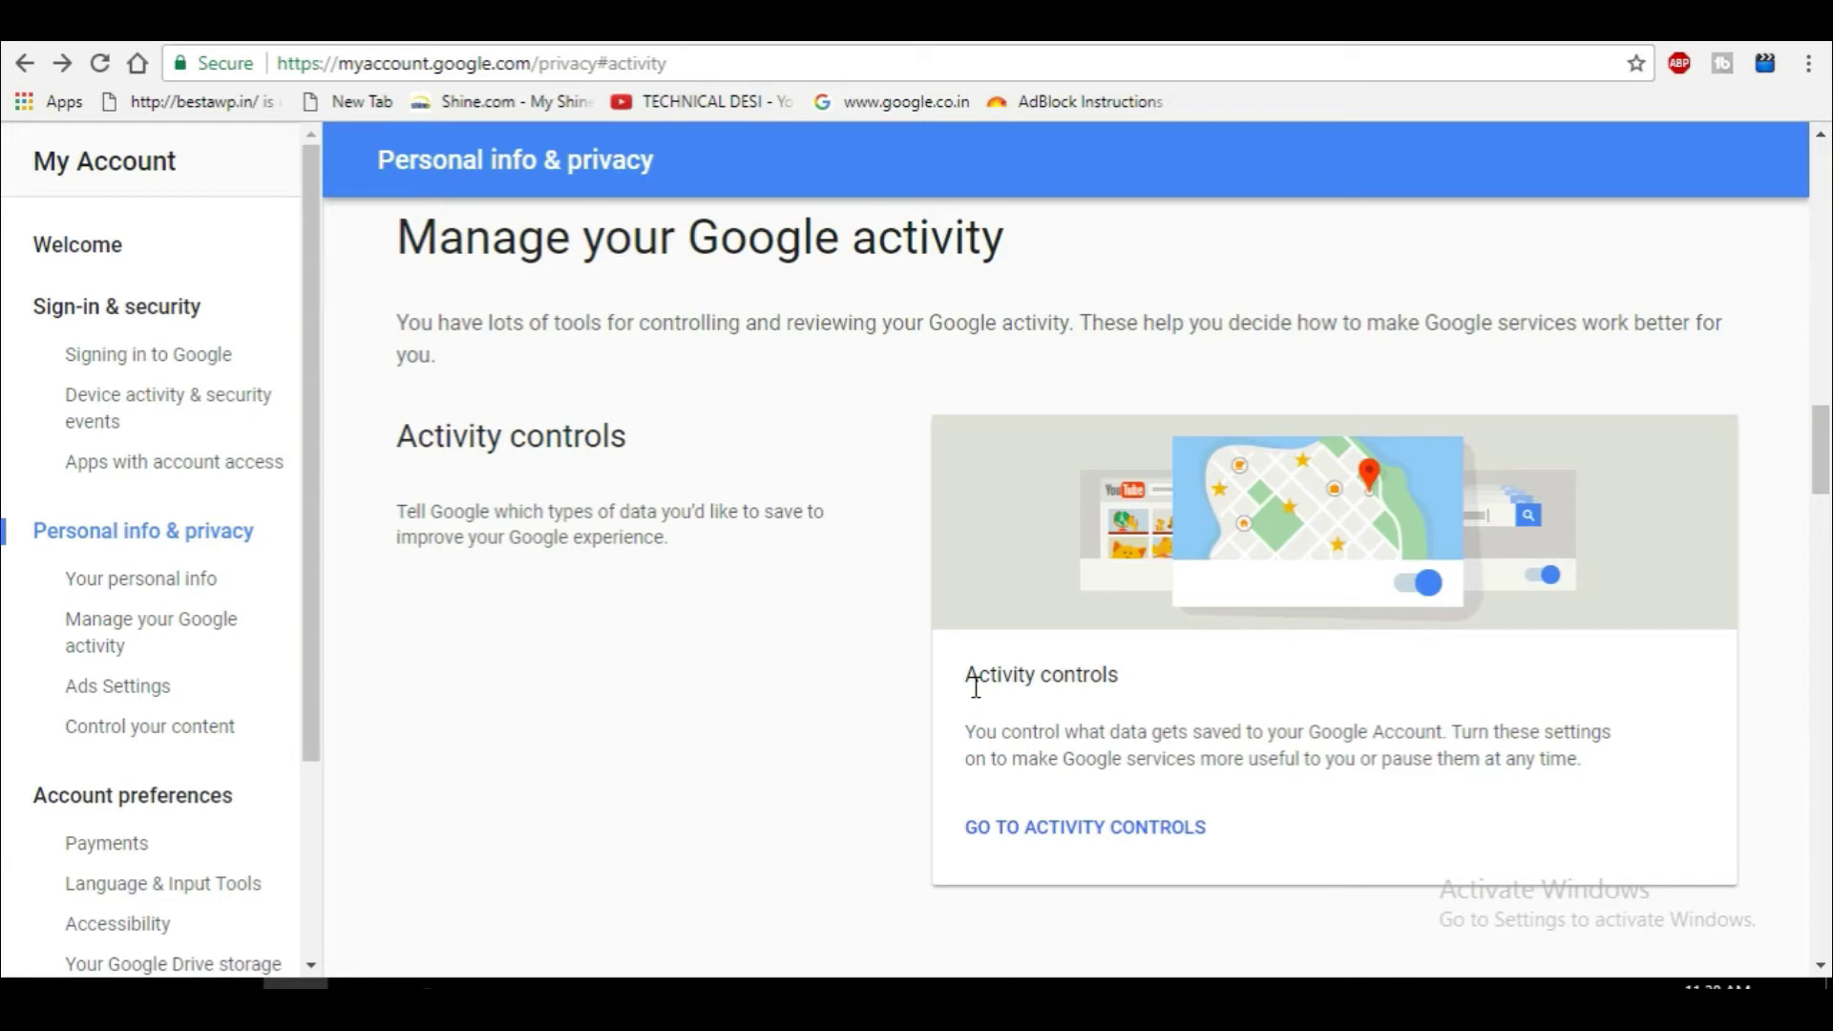
pyautogui.scroll(-1, 911, 797)
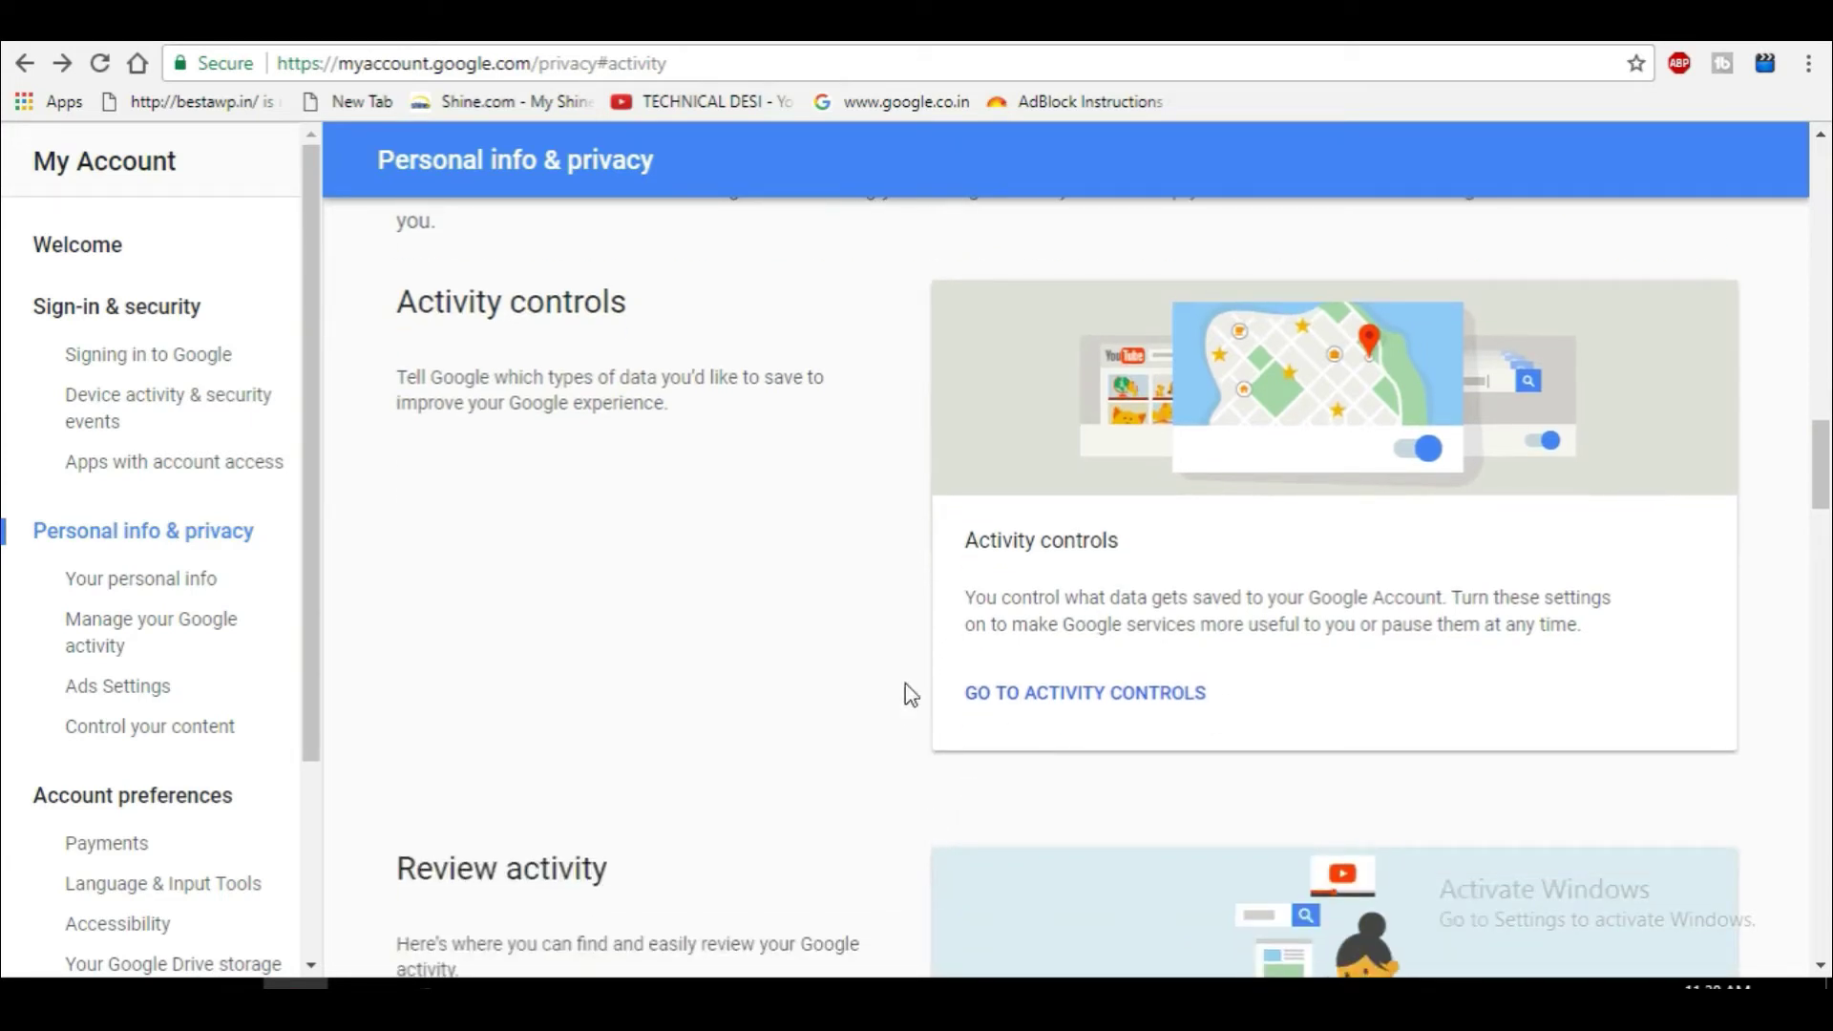
pyautogui.click(1137, 701)
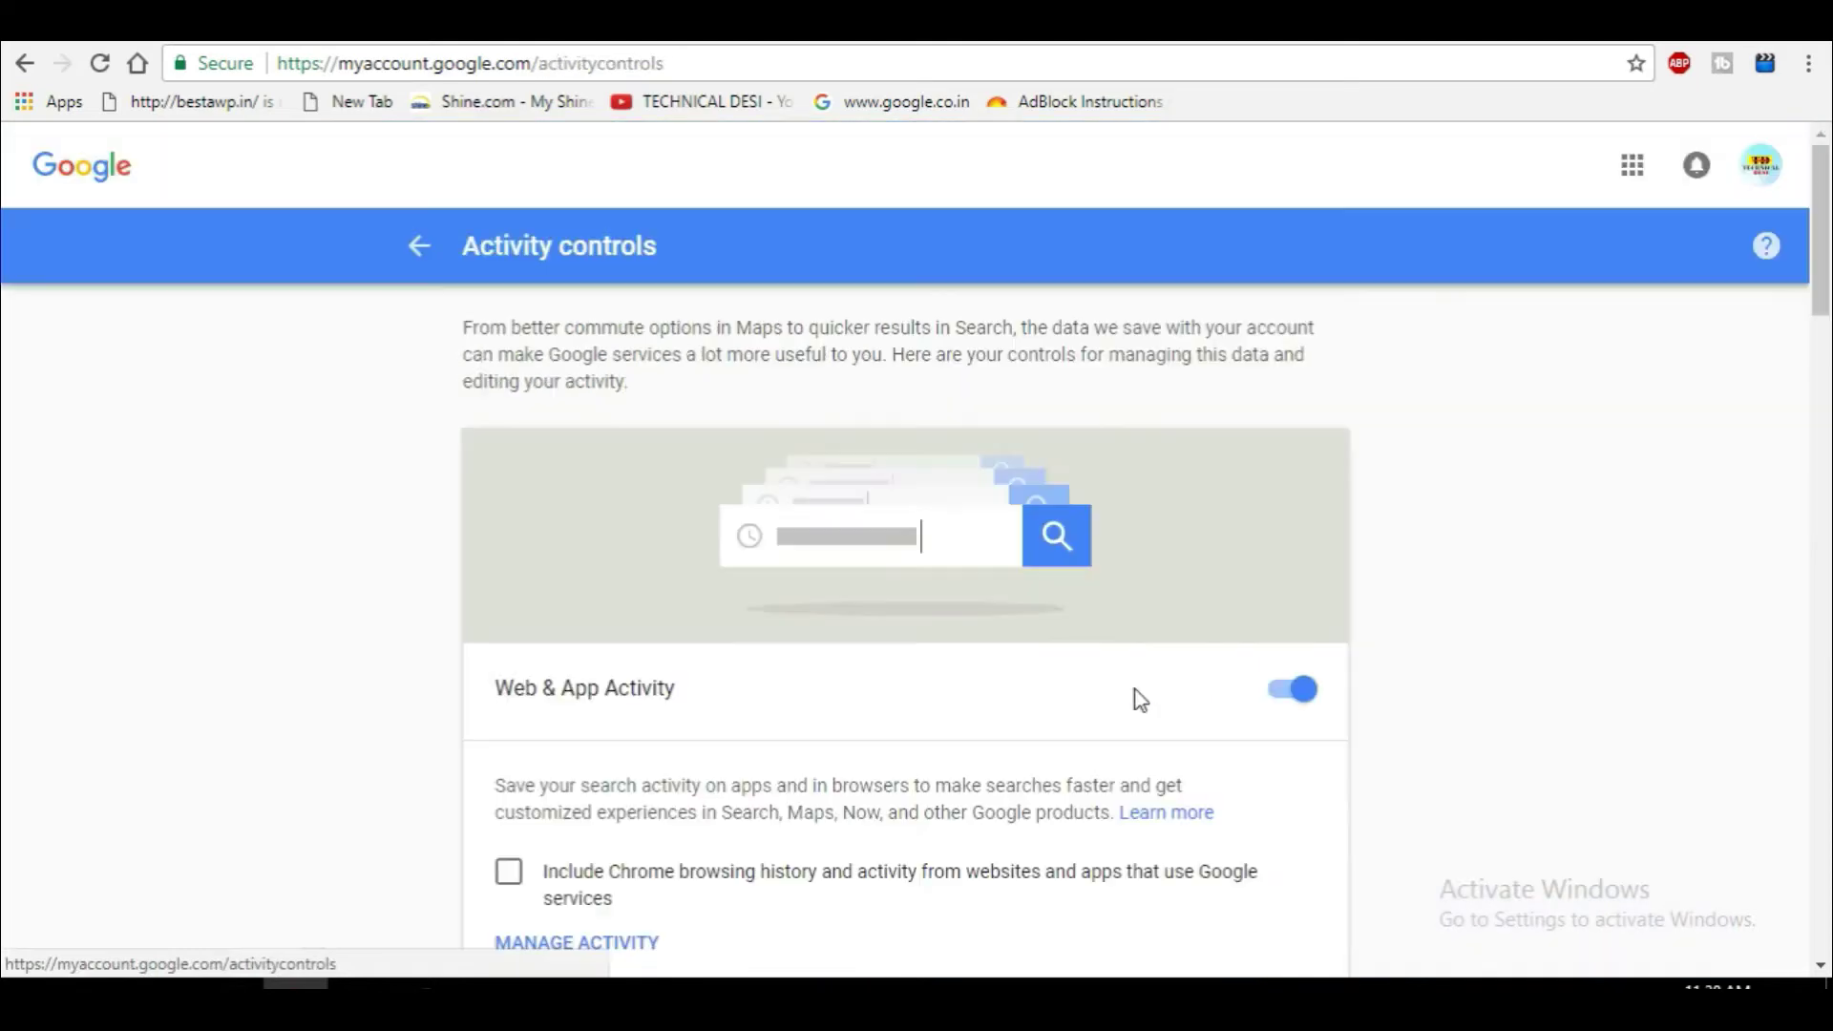
# Open the activity management page for Location History from the Activity controls.
pyautogui.scroll(-1, 945, 706)
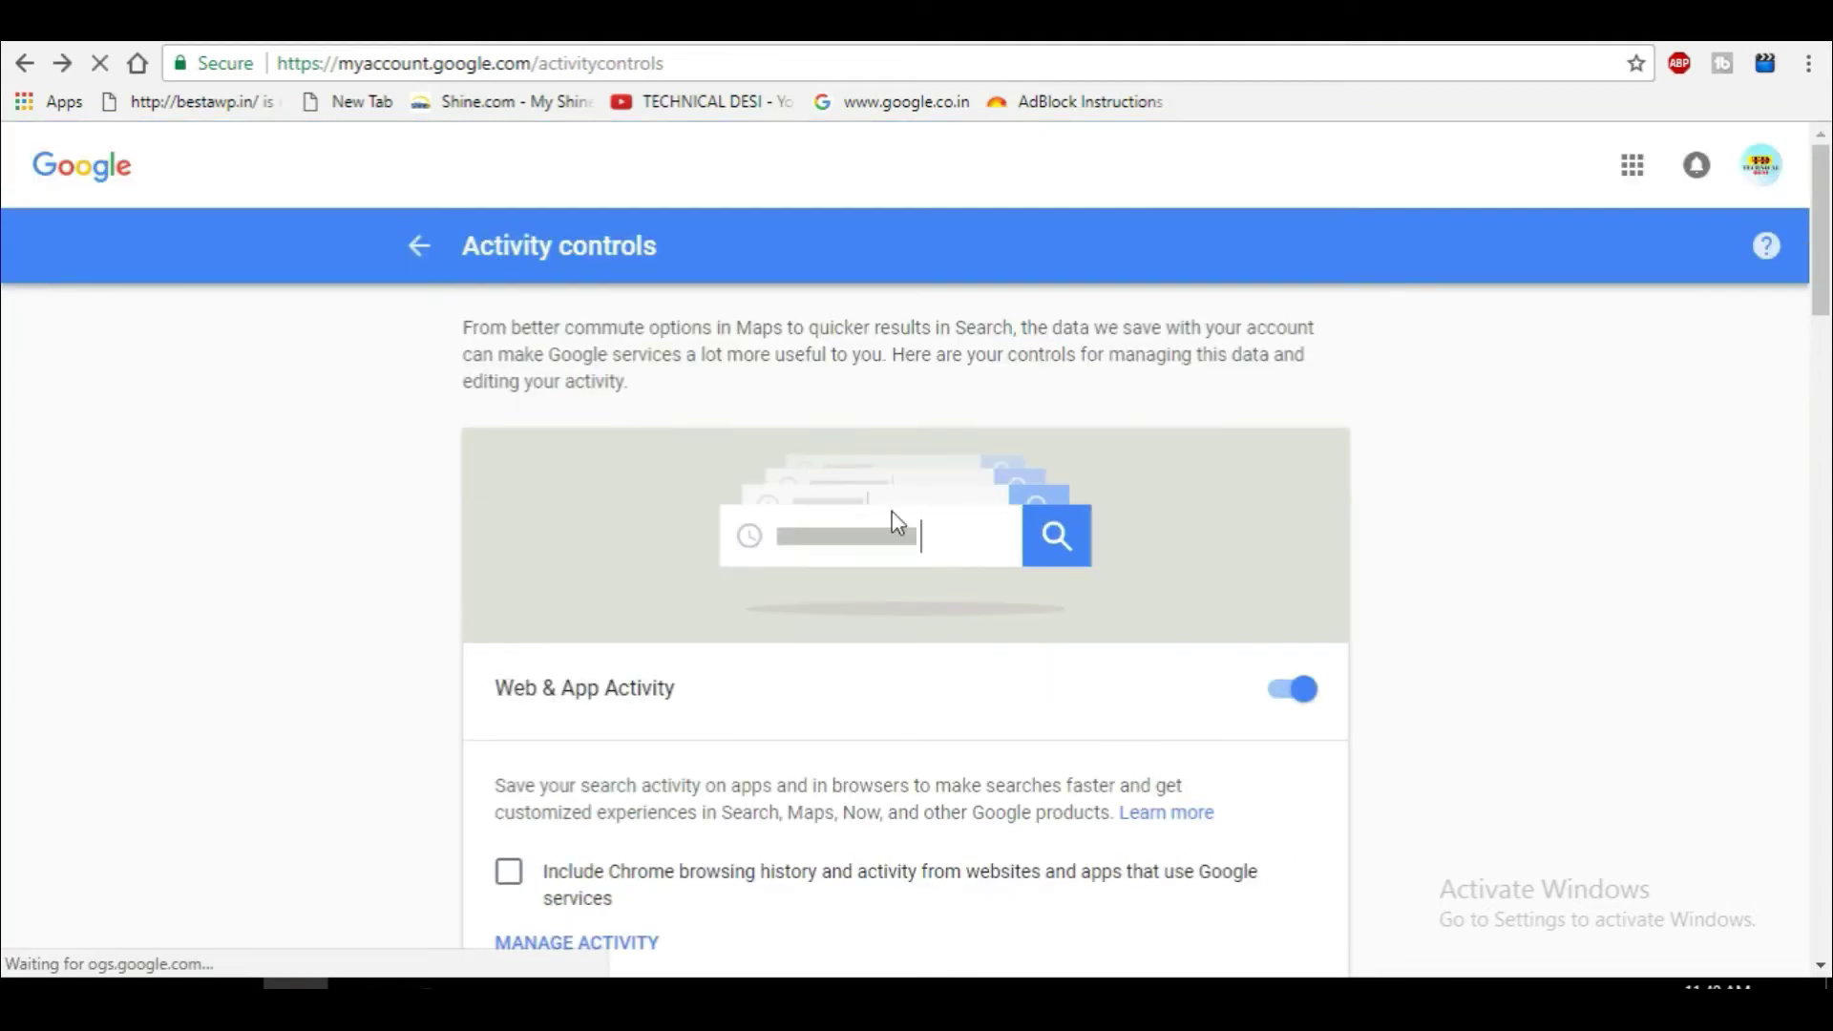
pyautogui.scroll(-4, 1022, 621)
pyautogui.scroll(-4, 1028, 634)
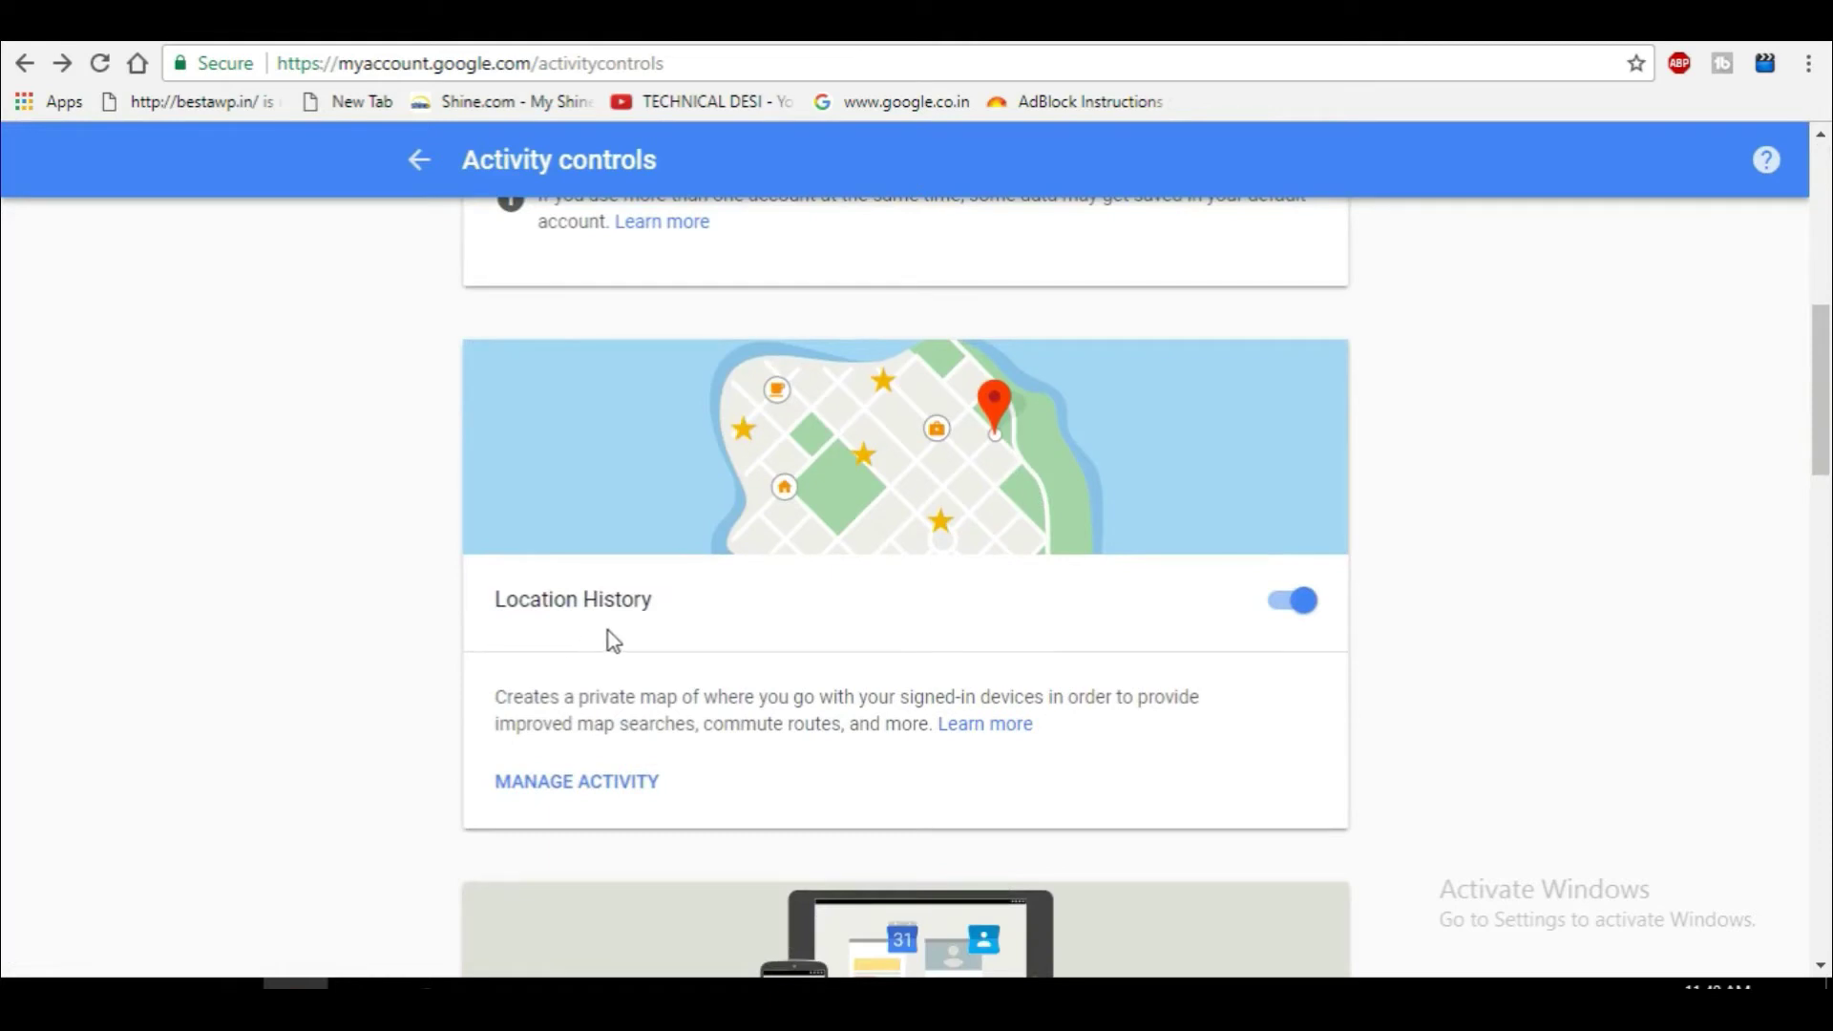
pyautogui.scroll(-1, 607, 634)
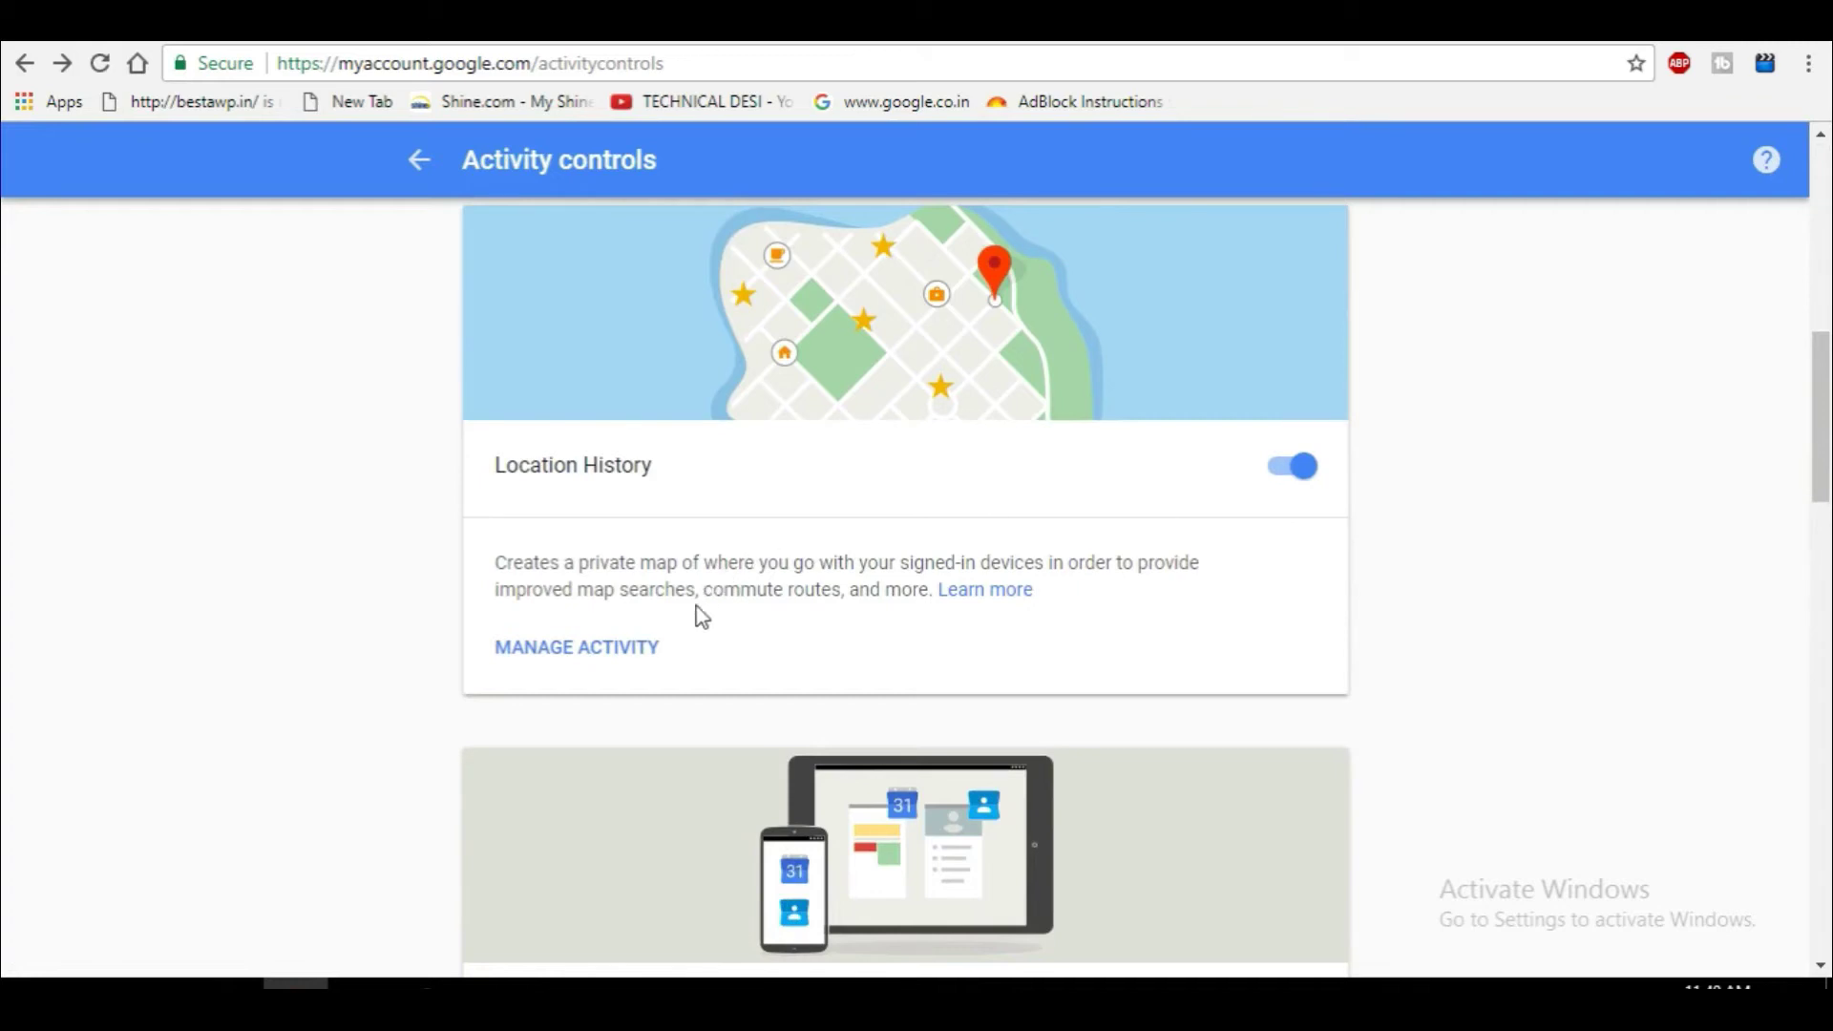
pyautogui.click(552, 652)
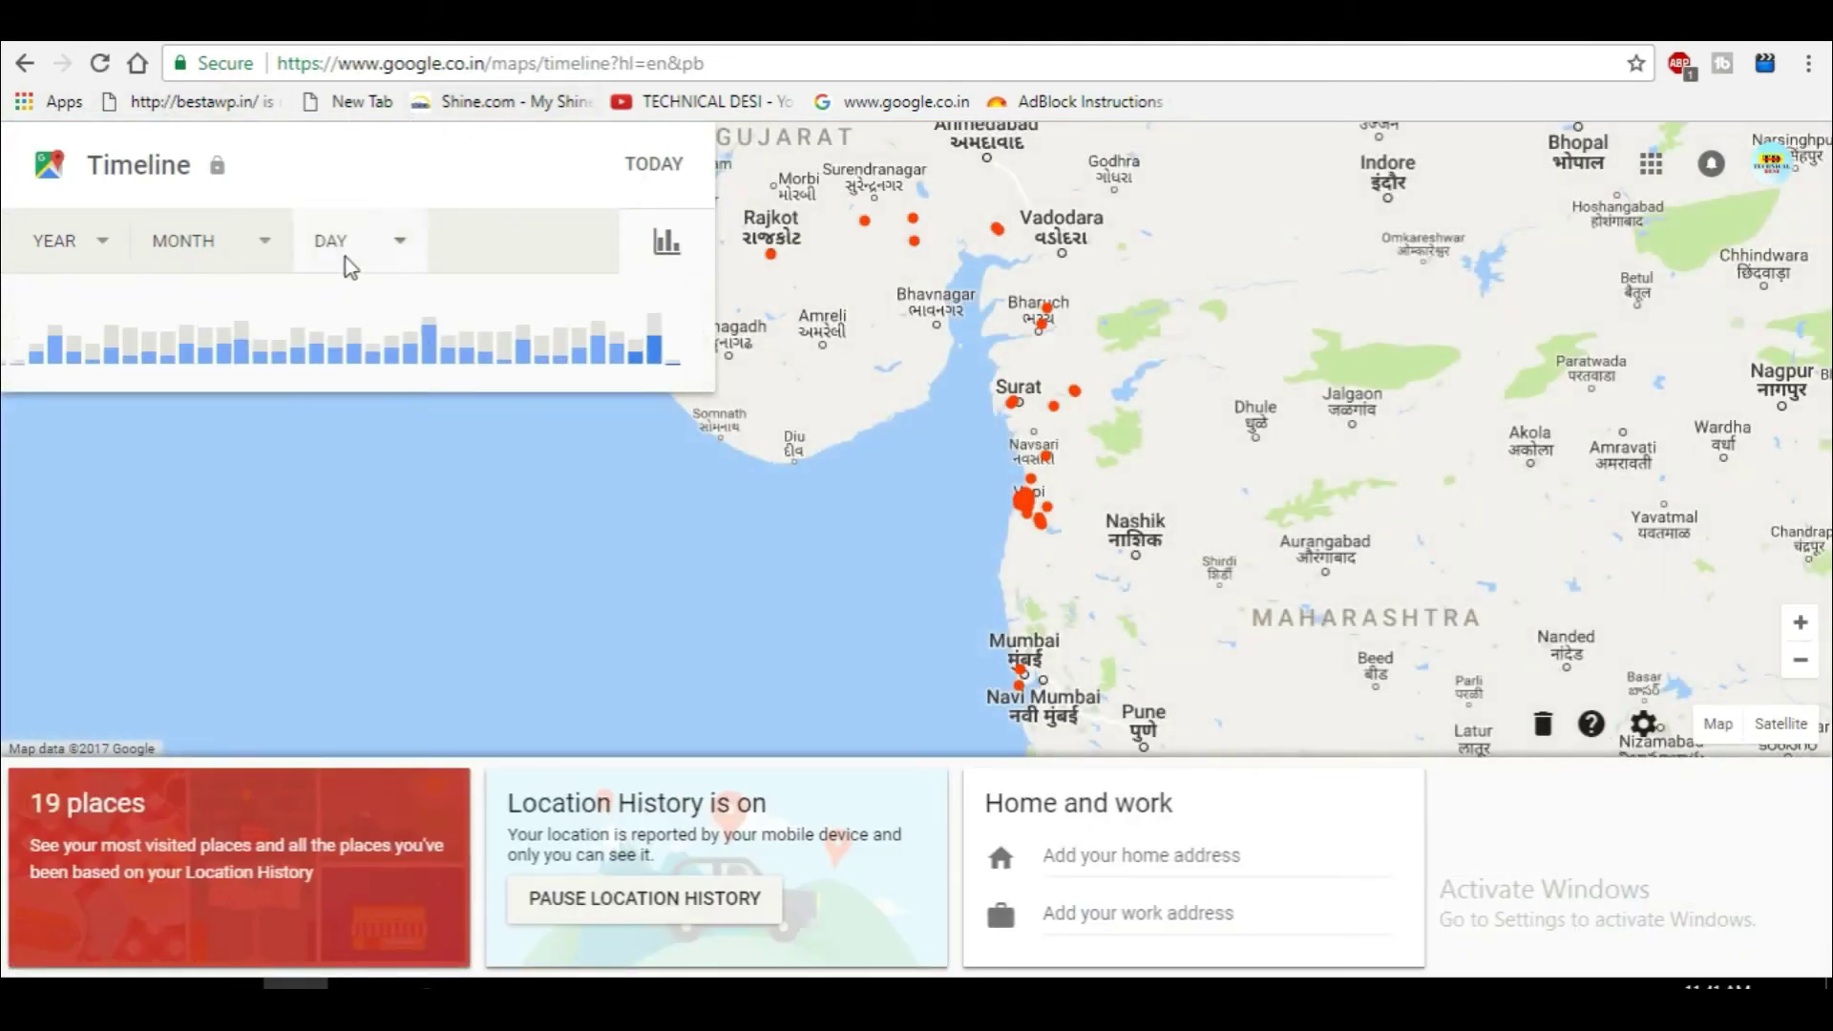
# Display the location timeline for 19 November 2017 and inspect the day's travel route on the map.
pyautogui.click(88, 245)
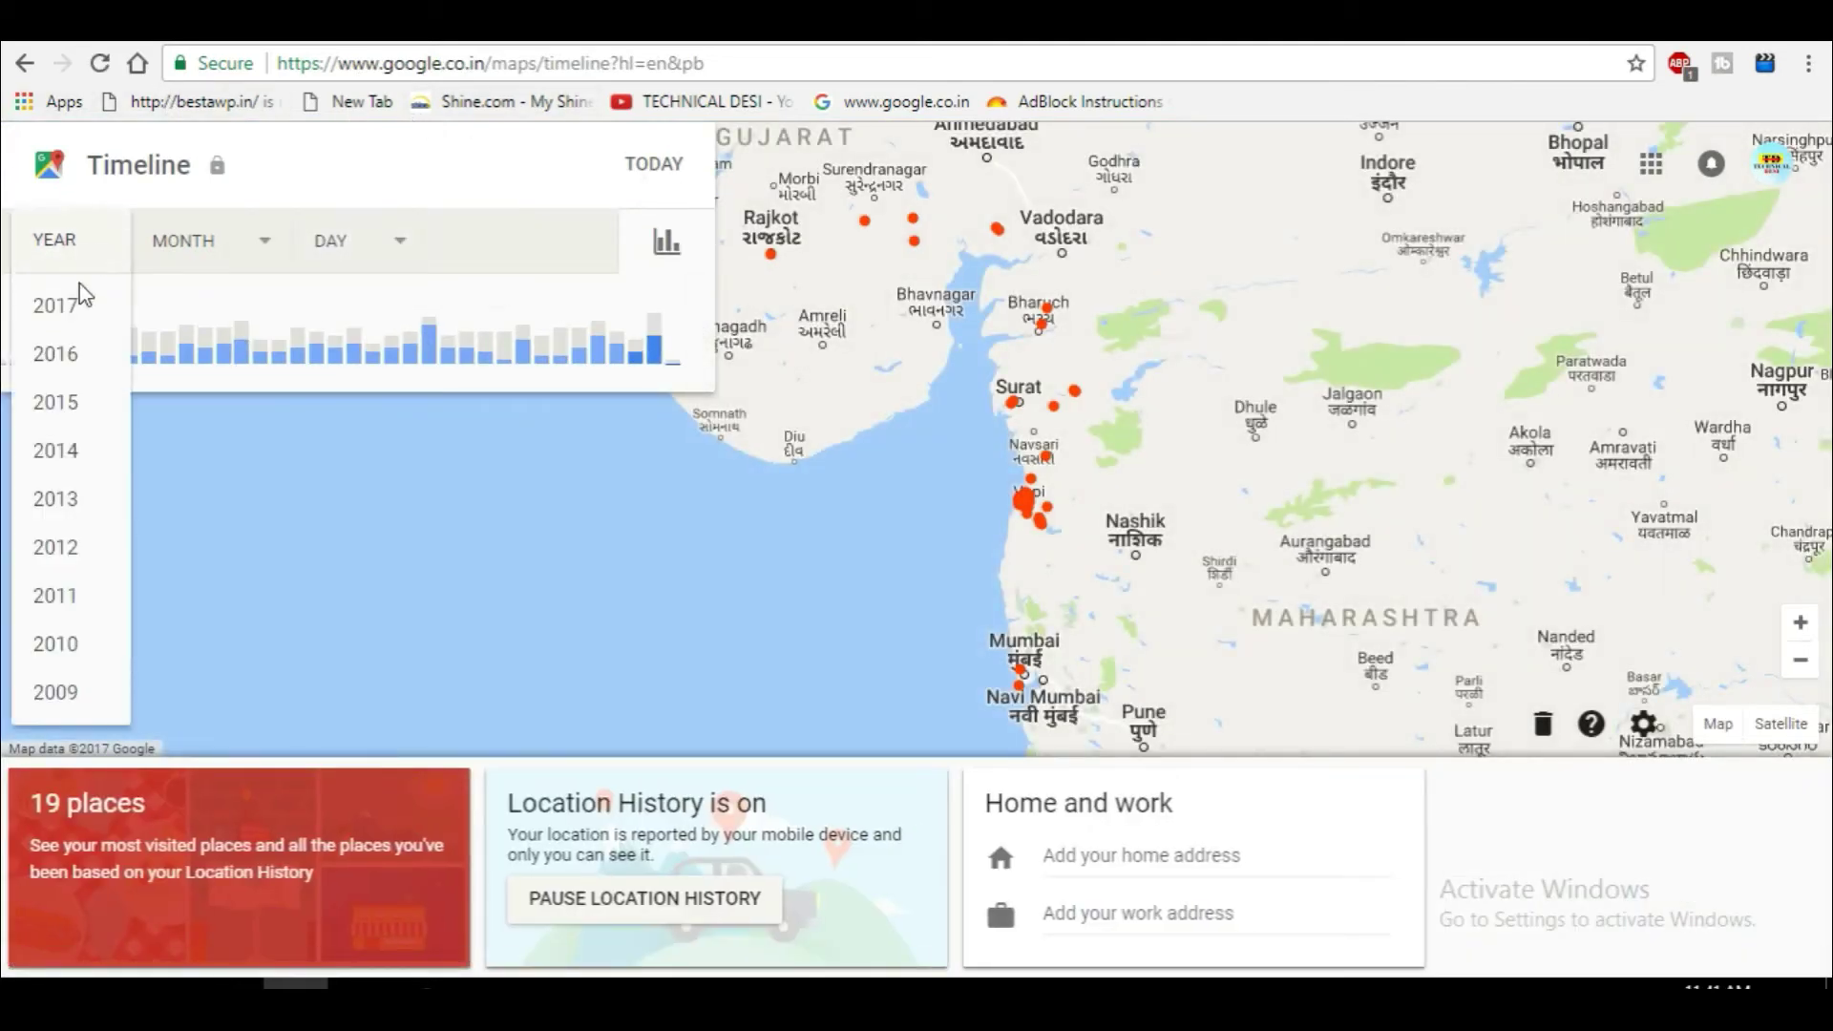
pyautogui.click(80, 303)
pyautogui.click(232, 246)
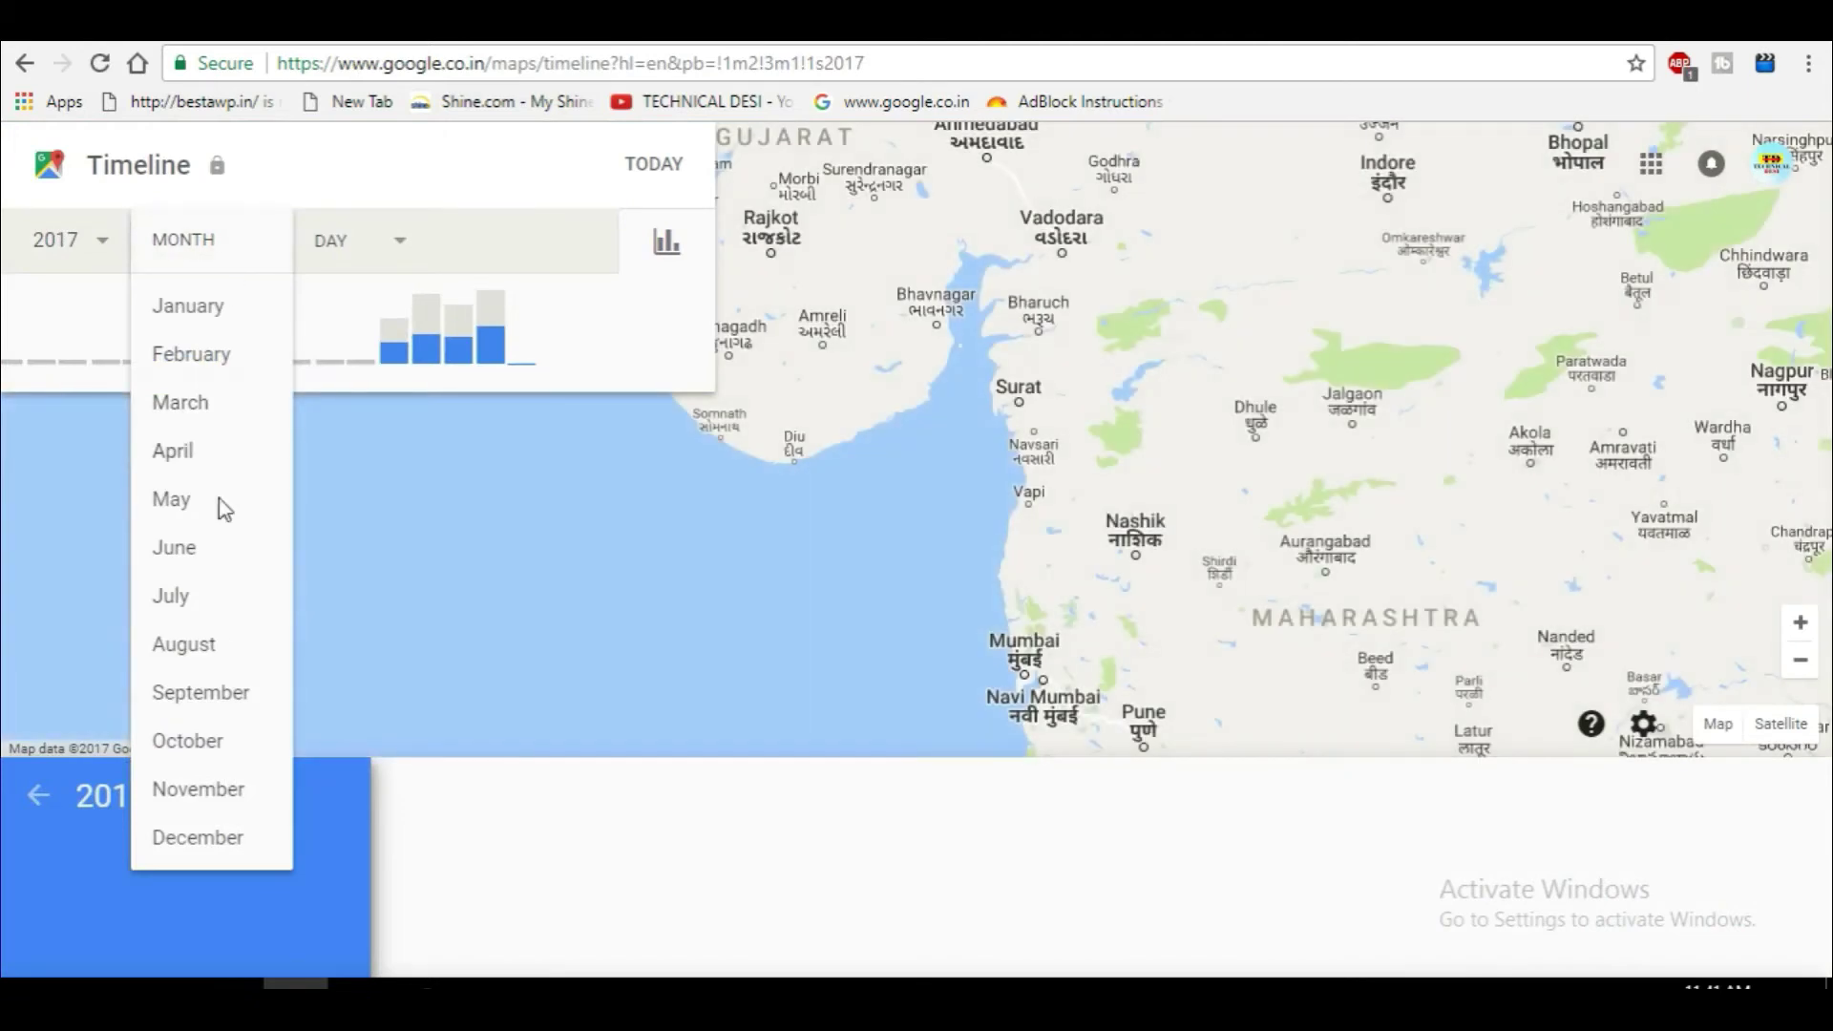
pyautogui.click(219, 798)
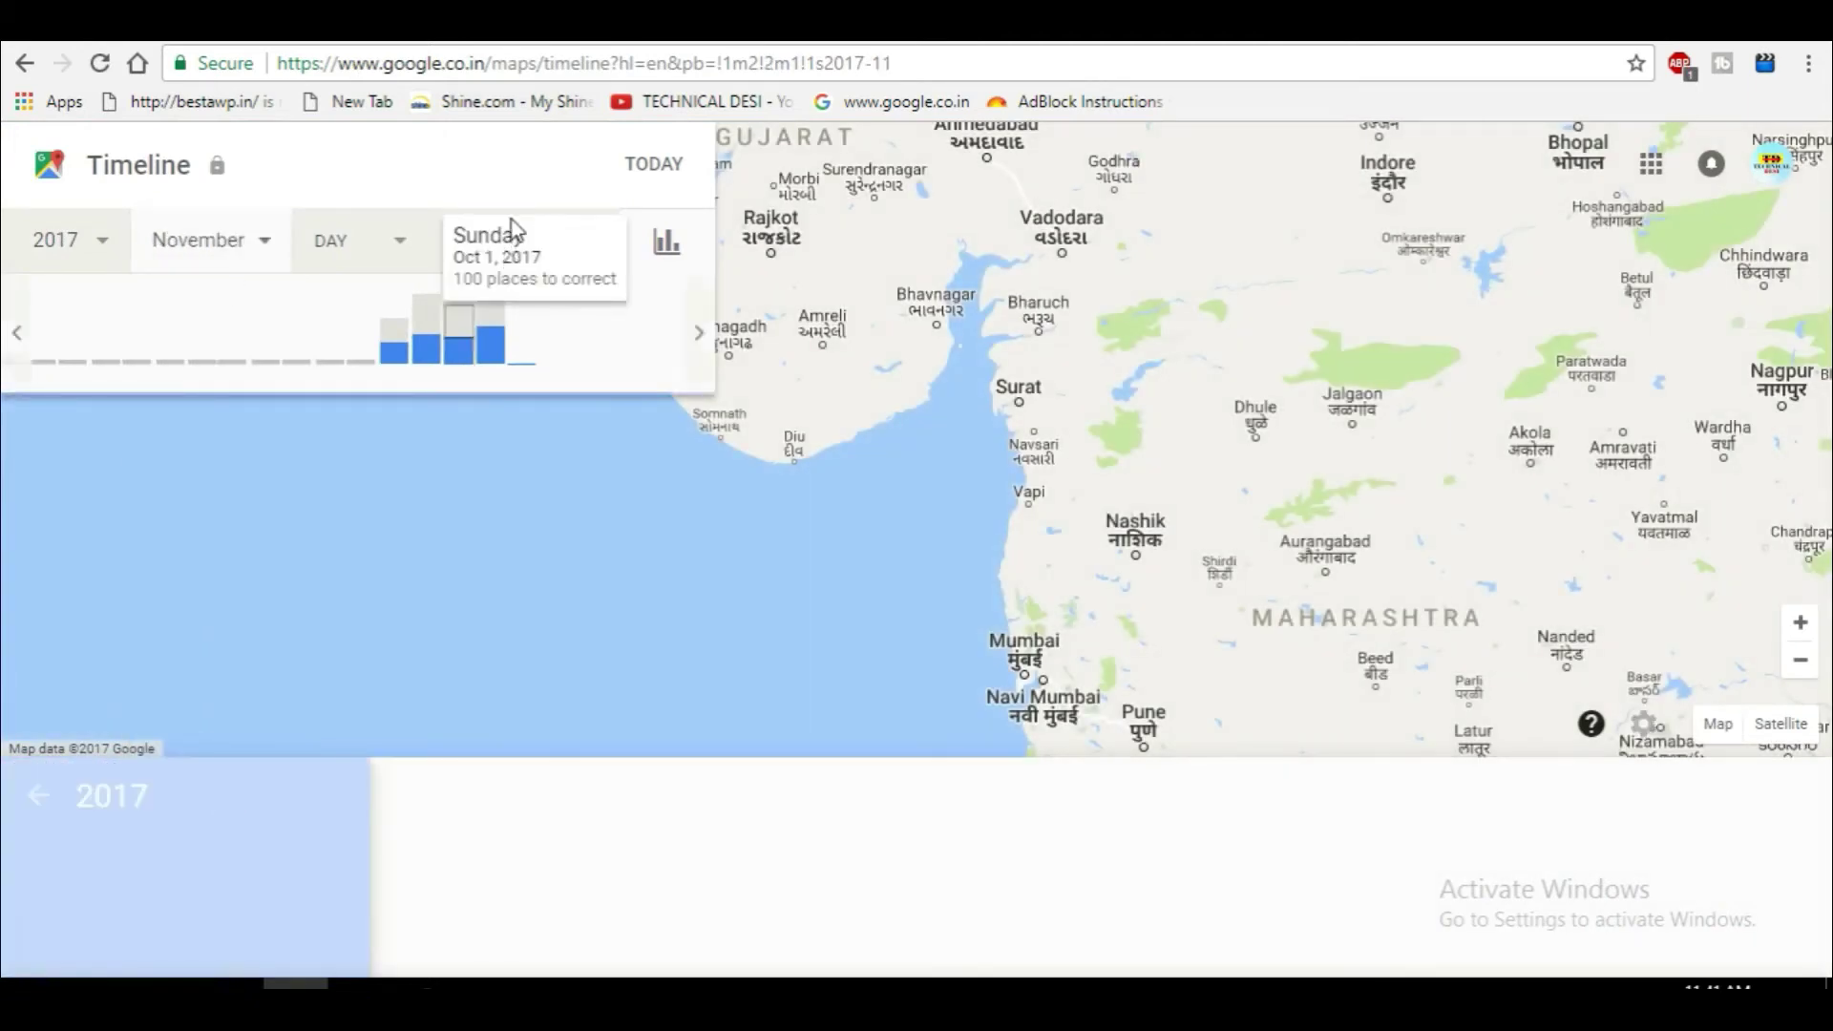
pyautogui.click(416, 241)
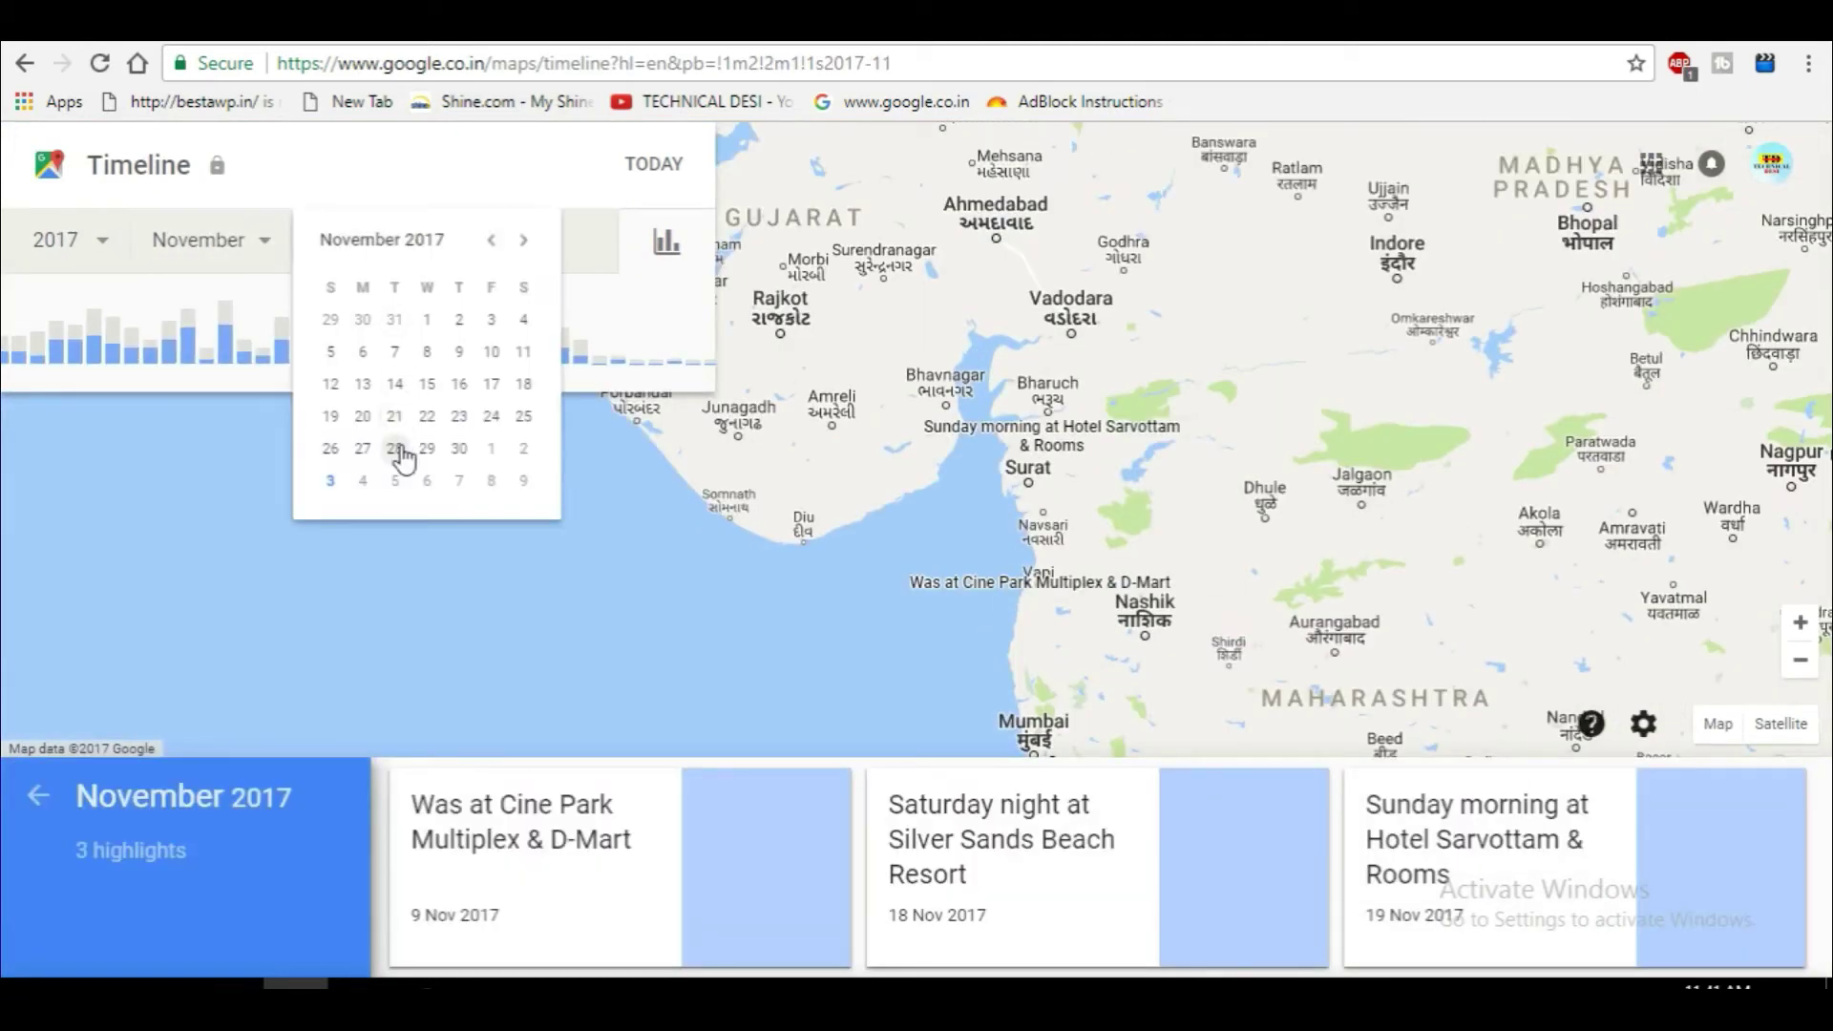
pyautogui.click(331, 417)
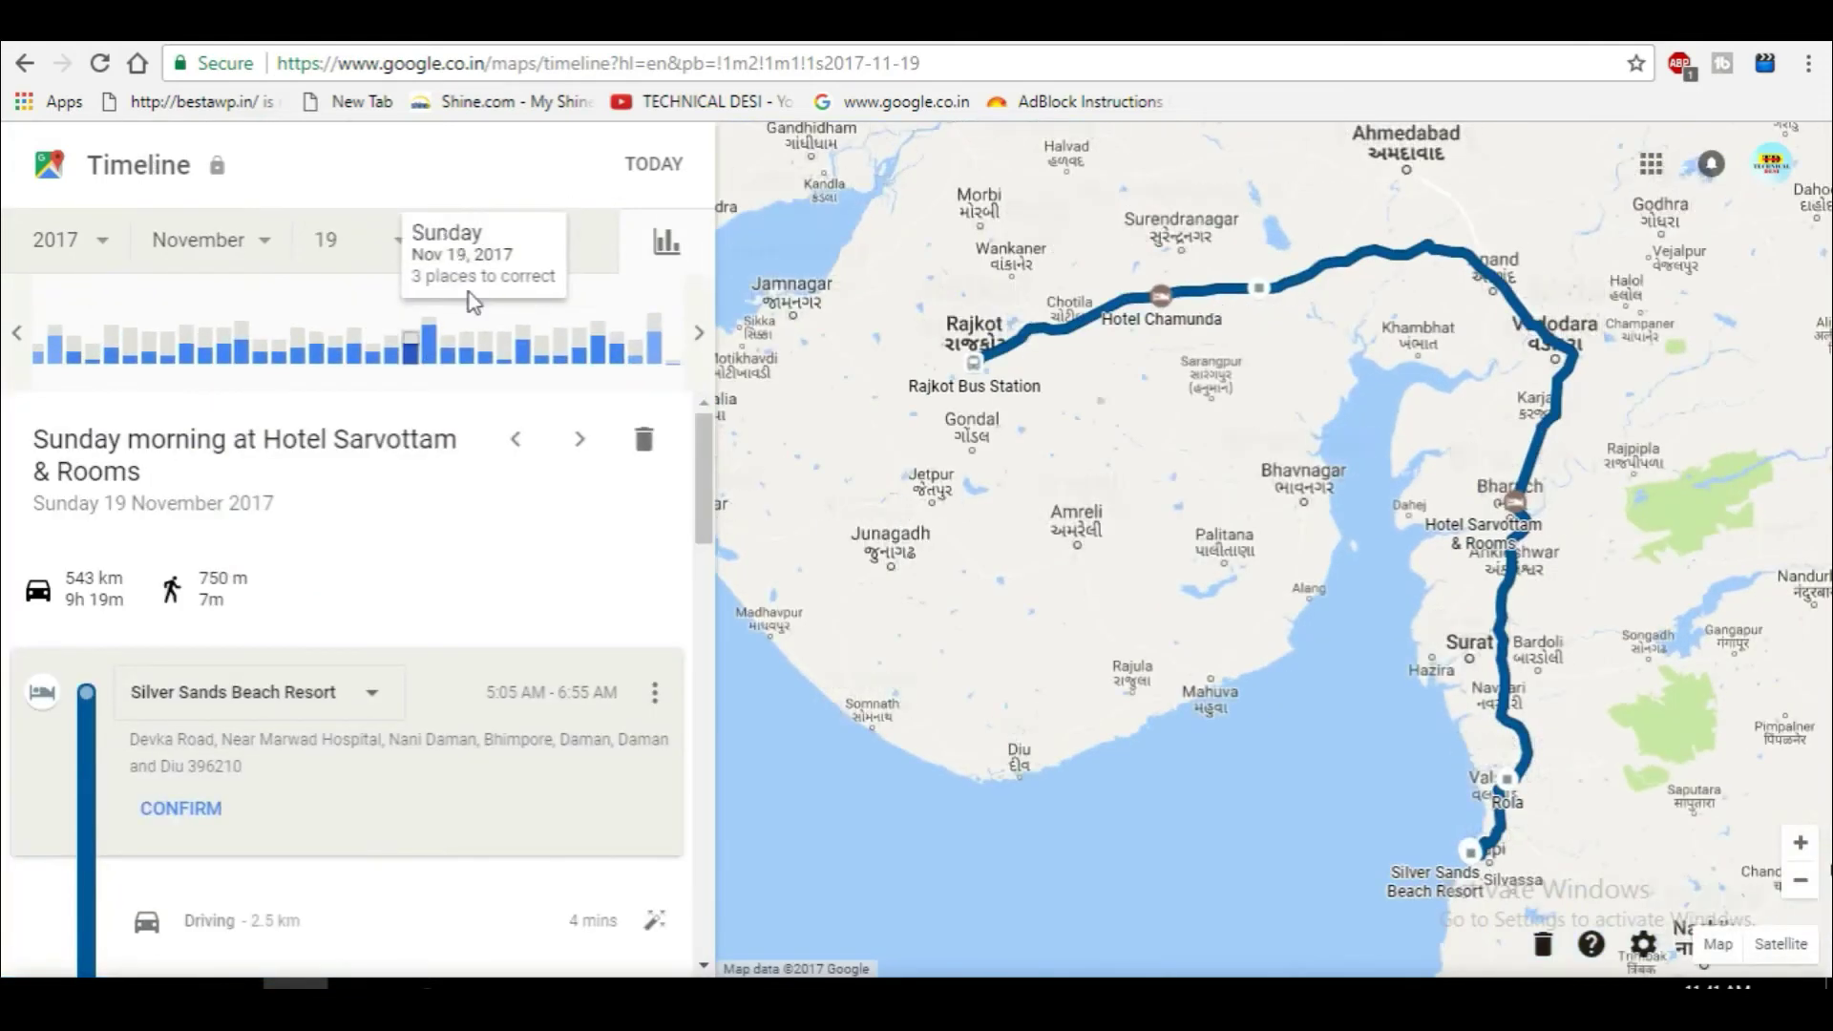
pyautogui.moveTo(1449, 876)
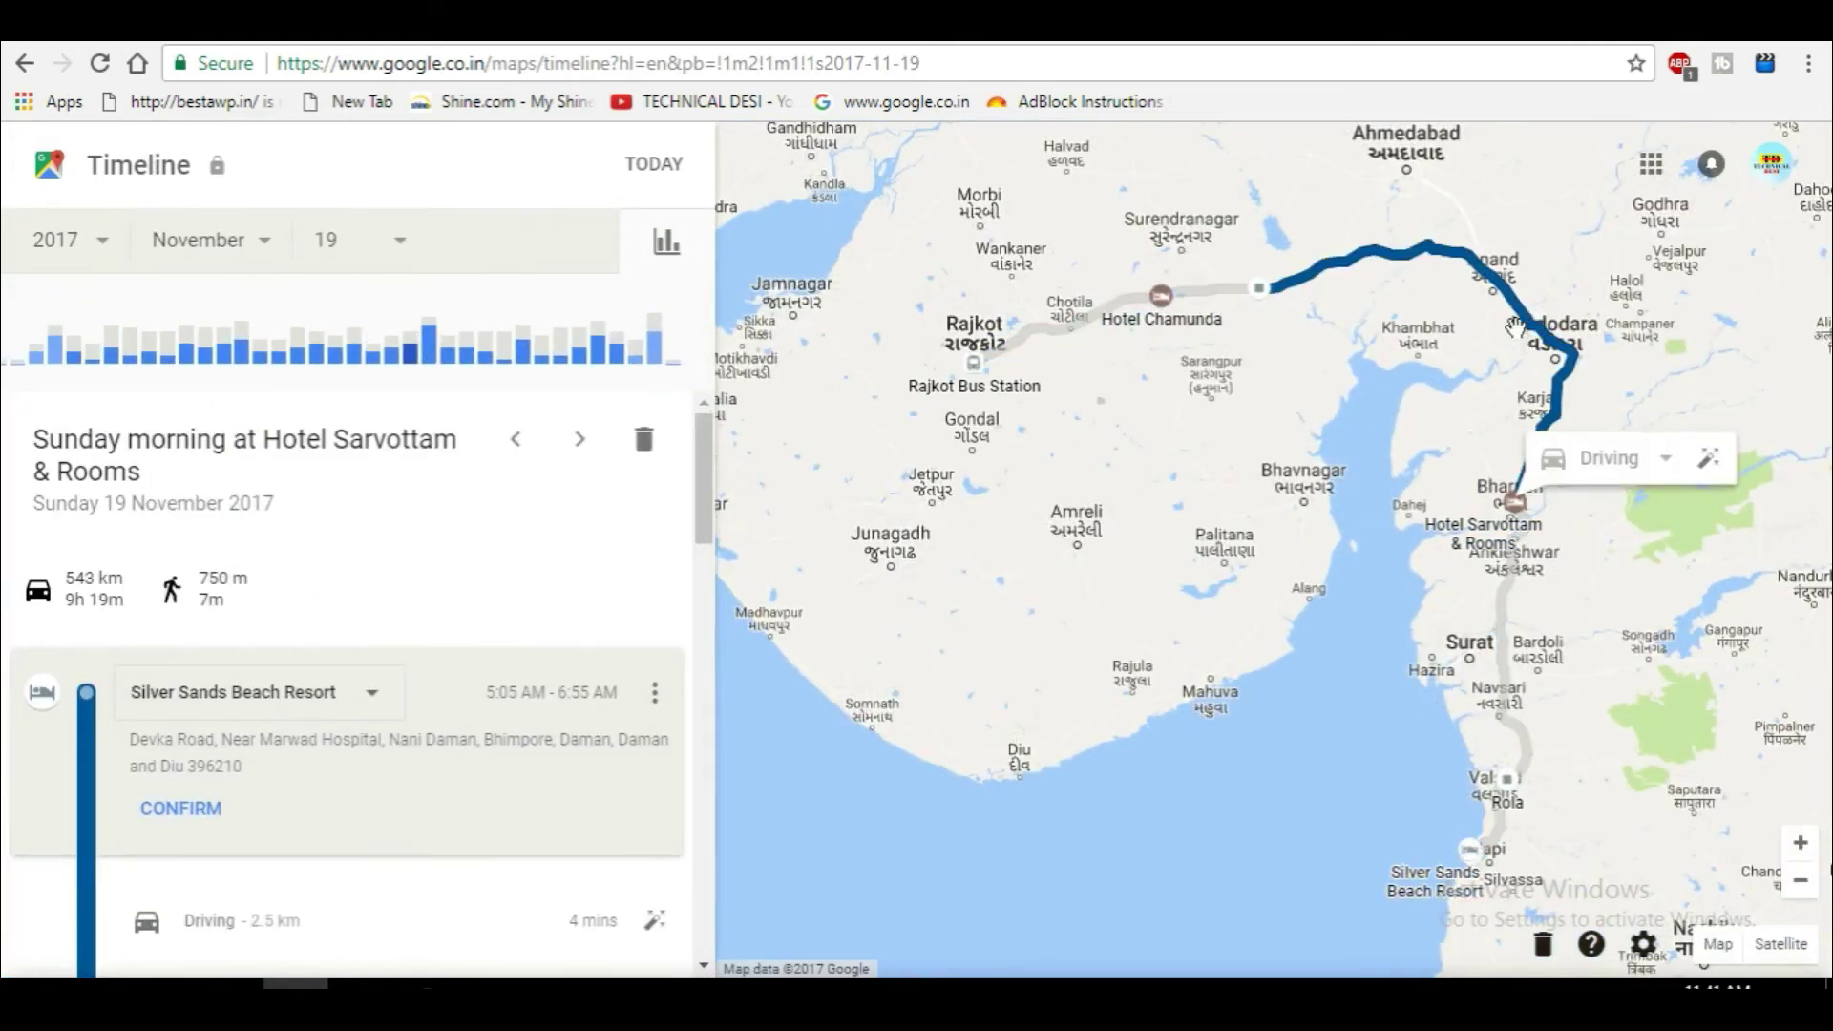
pyautogui.moveTo(1517, 571)
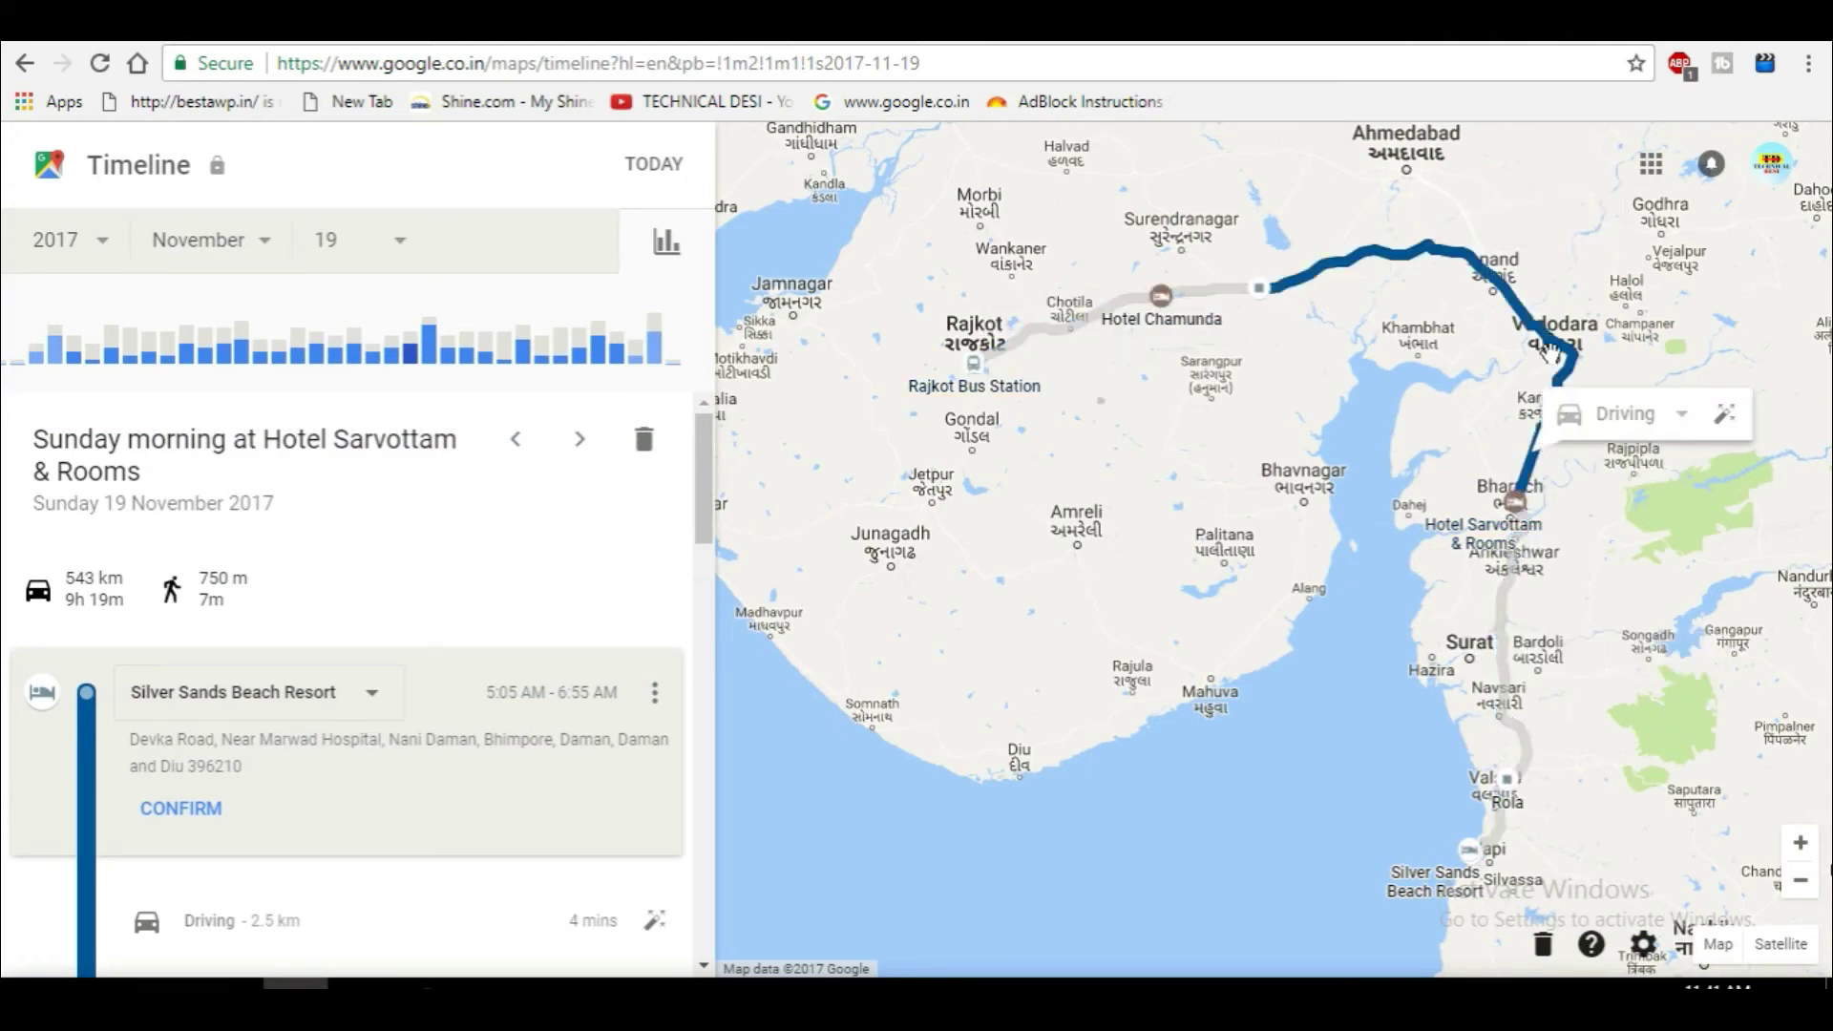
pyautogui.moveTo(1023, 342)
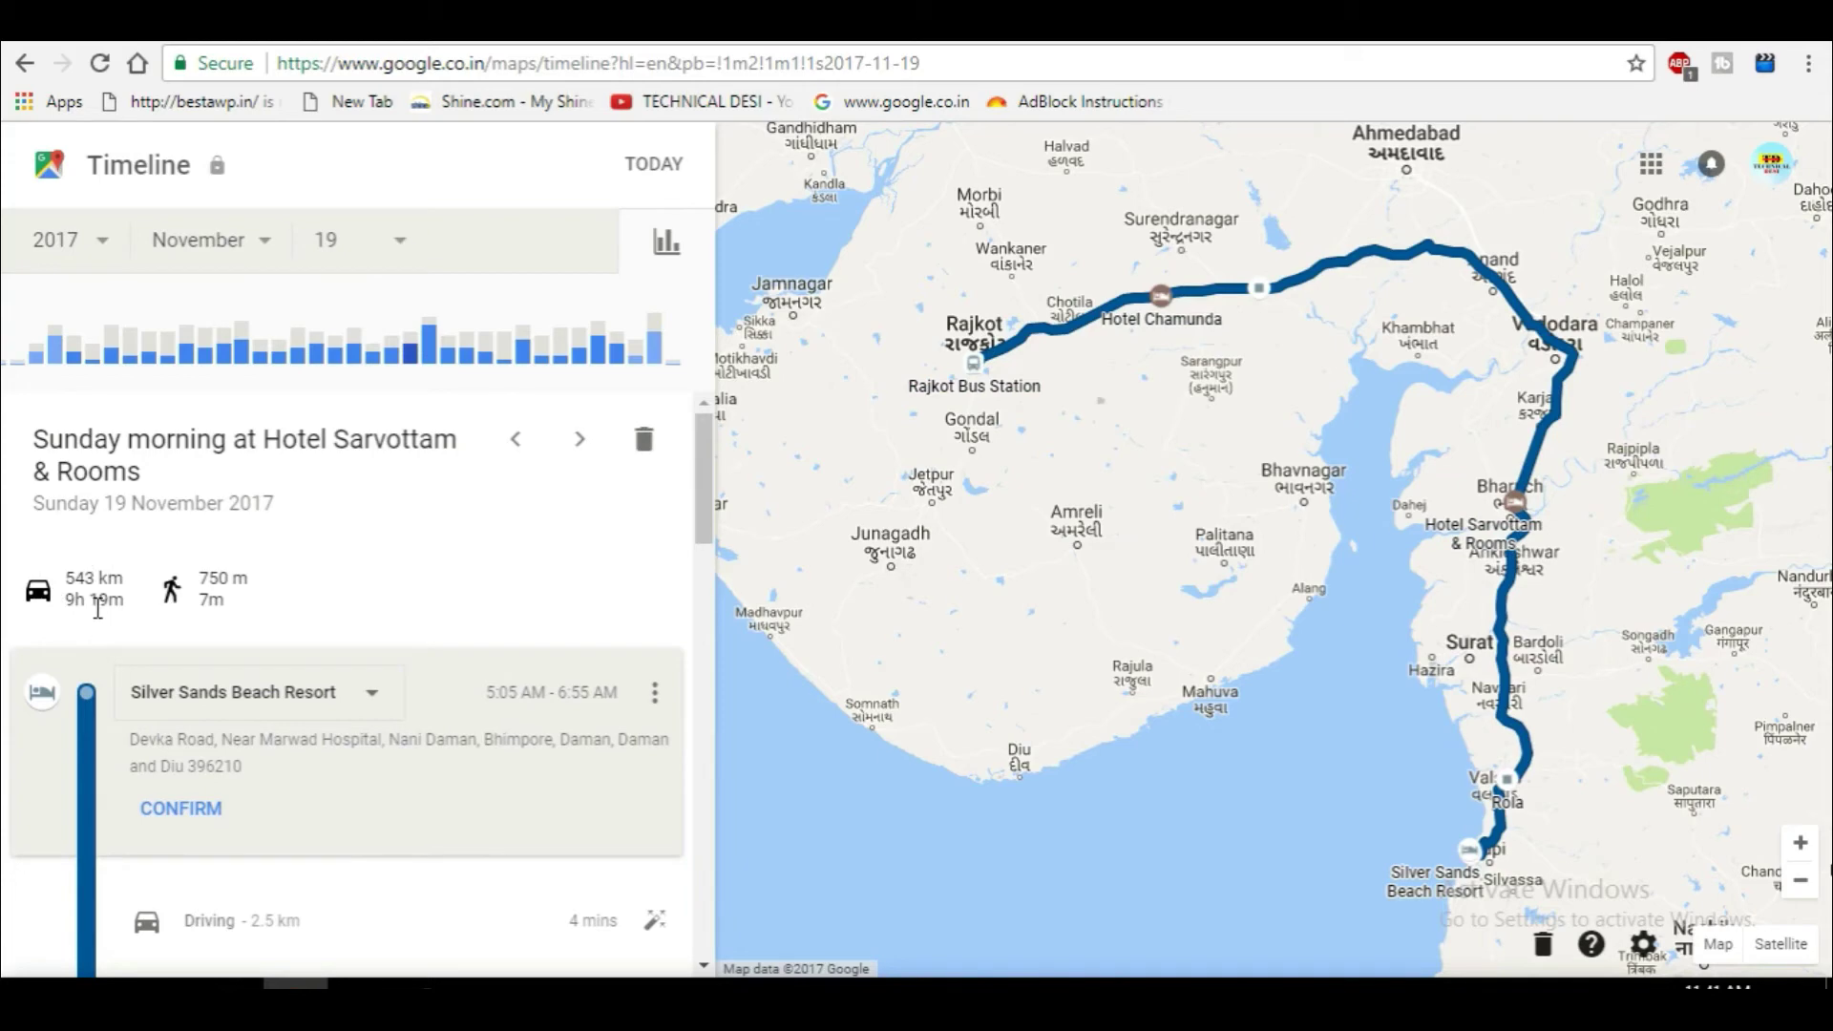
# Leave the location timeline and return to the Activity controls page.
pyautogui.hotkey('alt', 'Left')
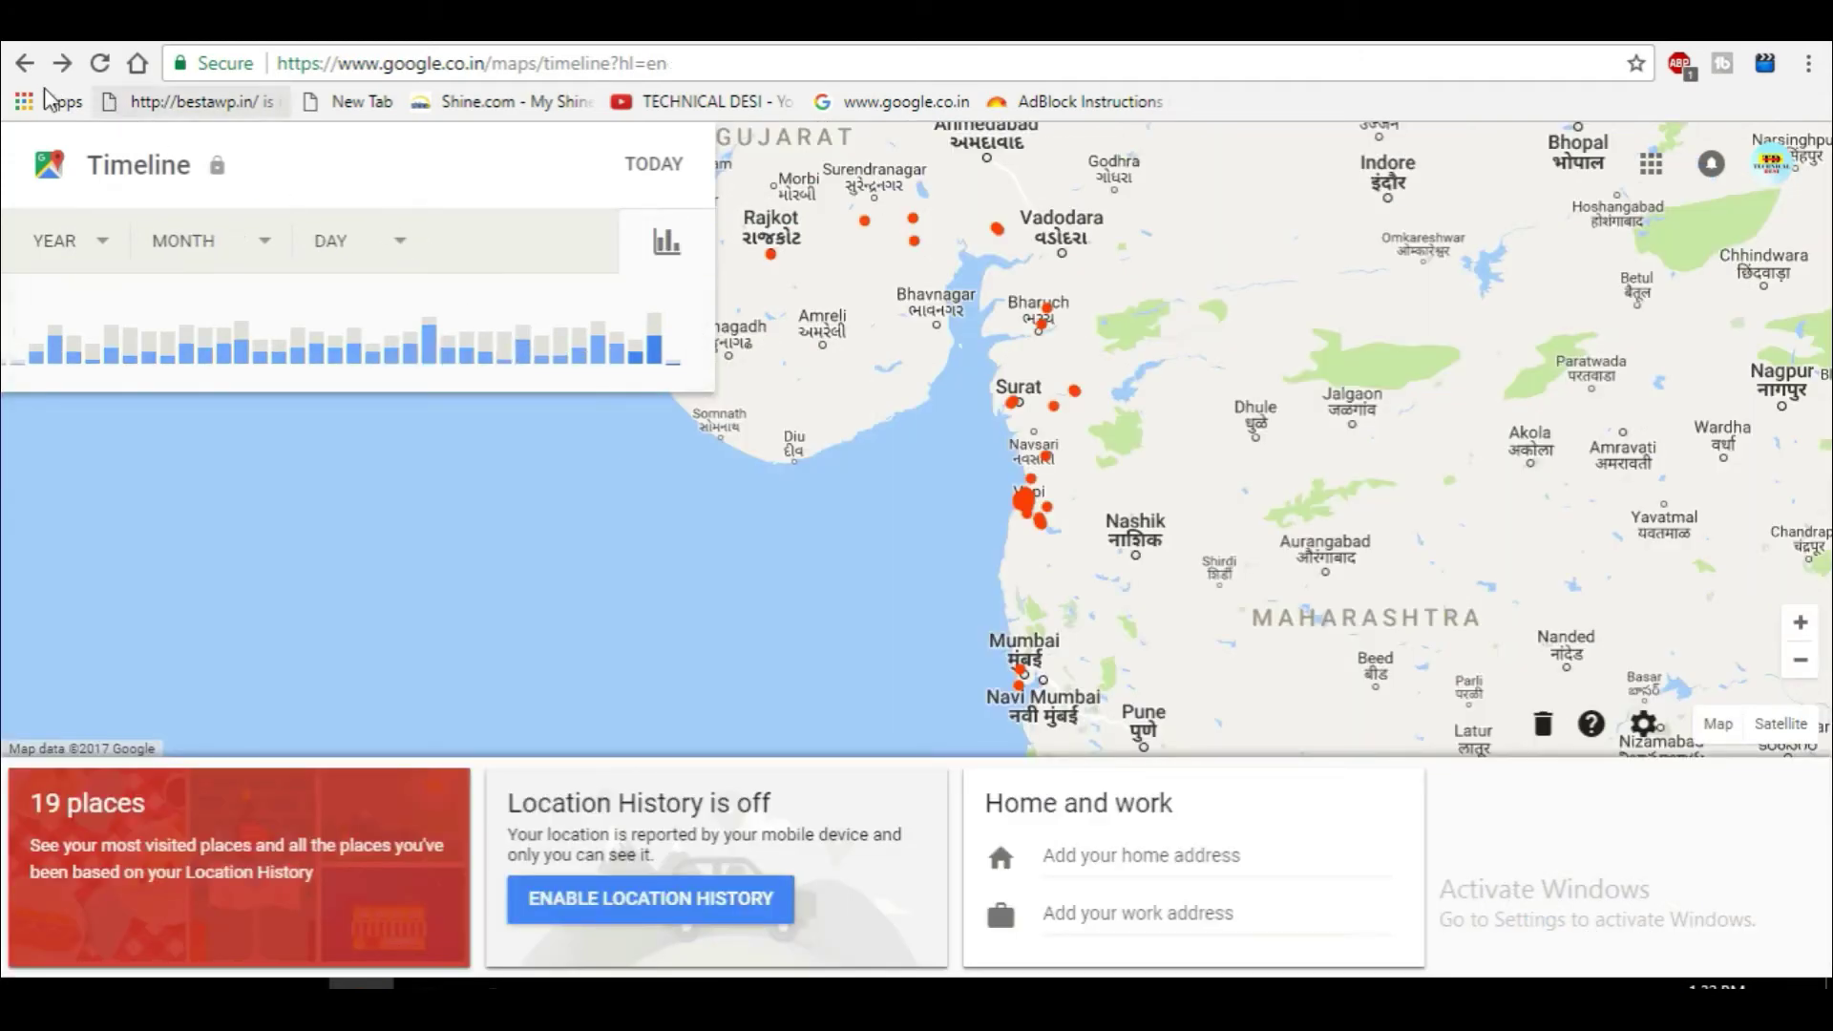
pyautogui.click(17, 63)
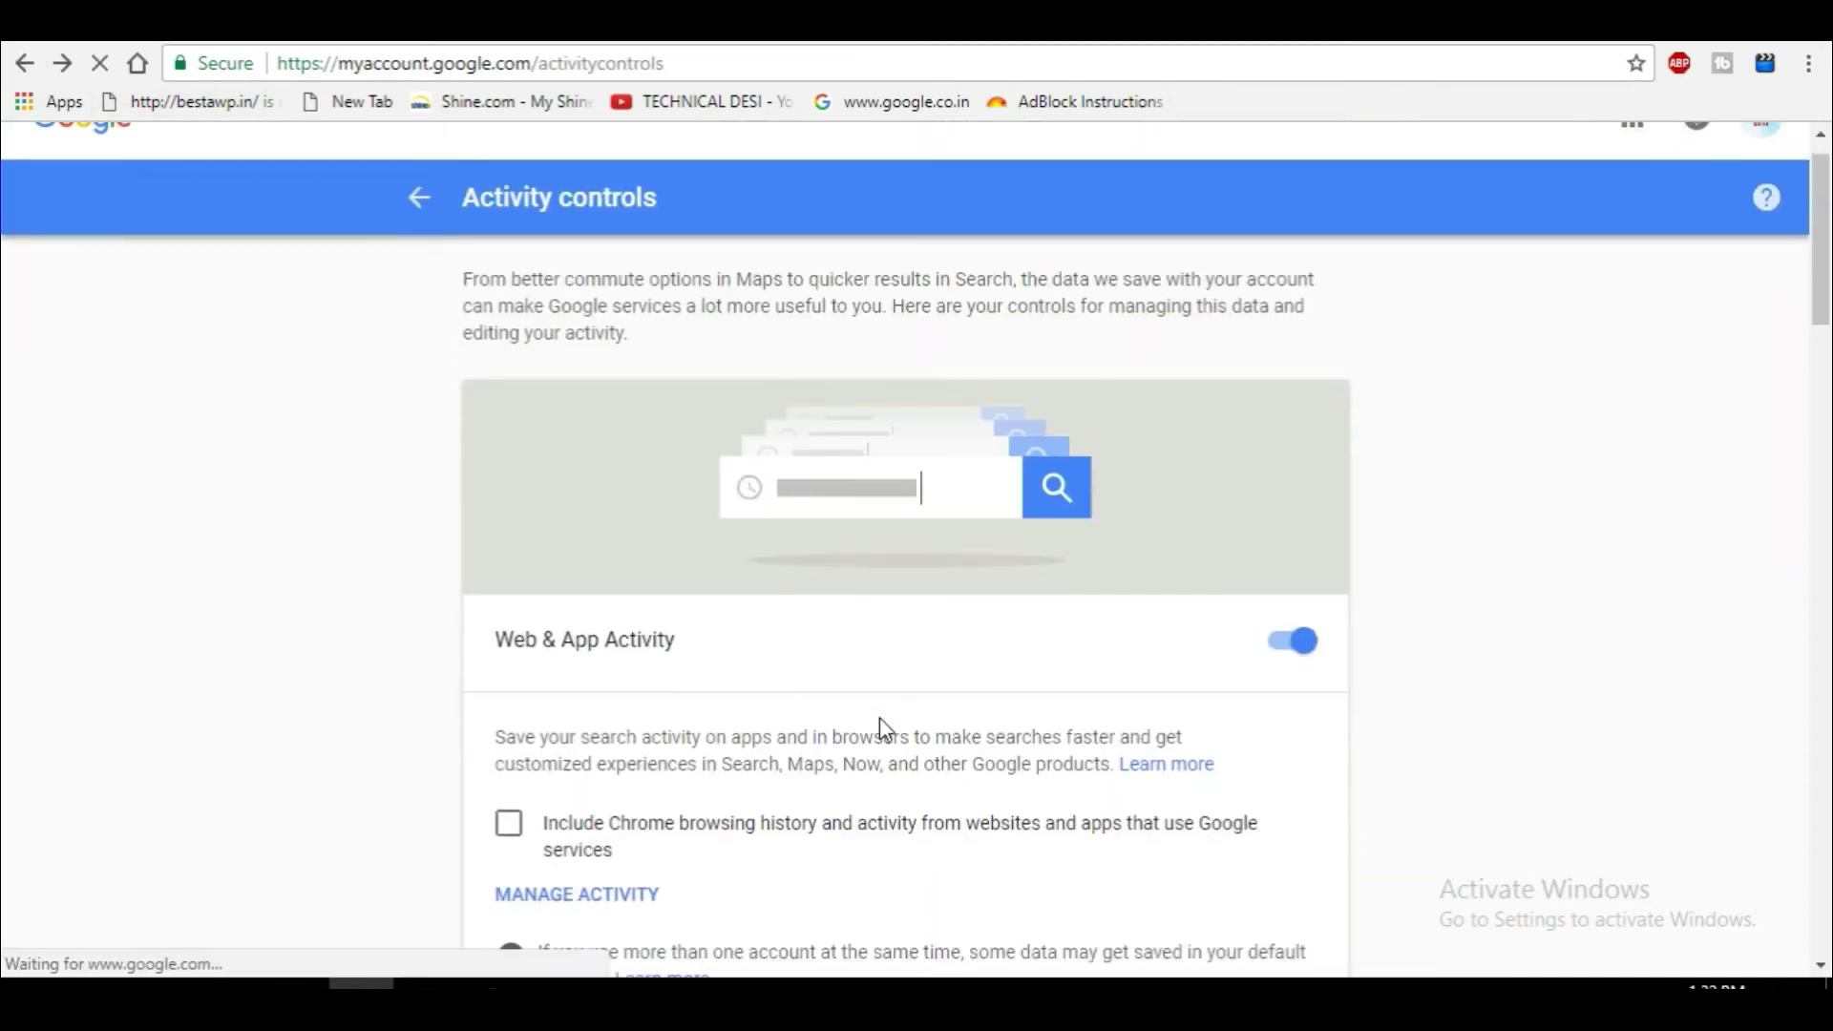
pyautogui.scroll(2, 880, 708)
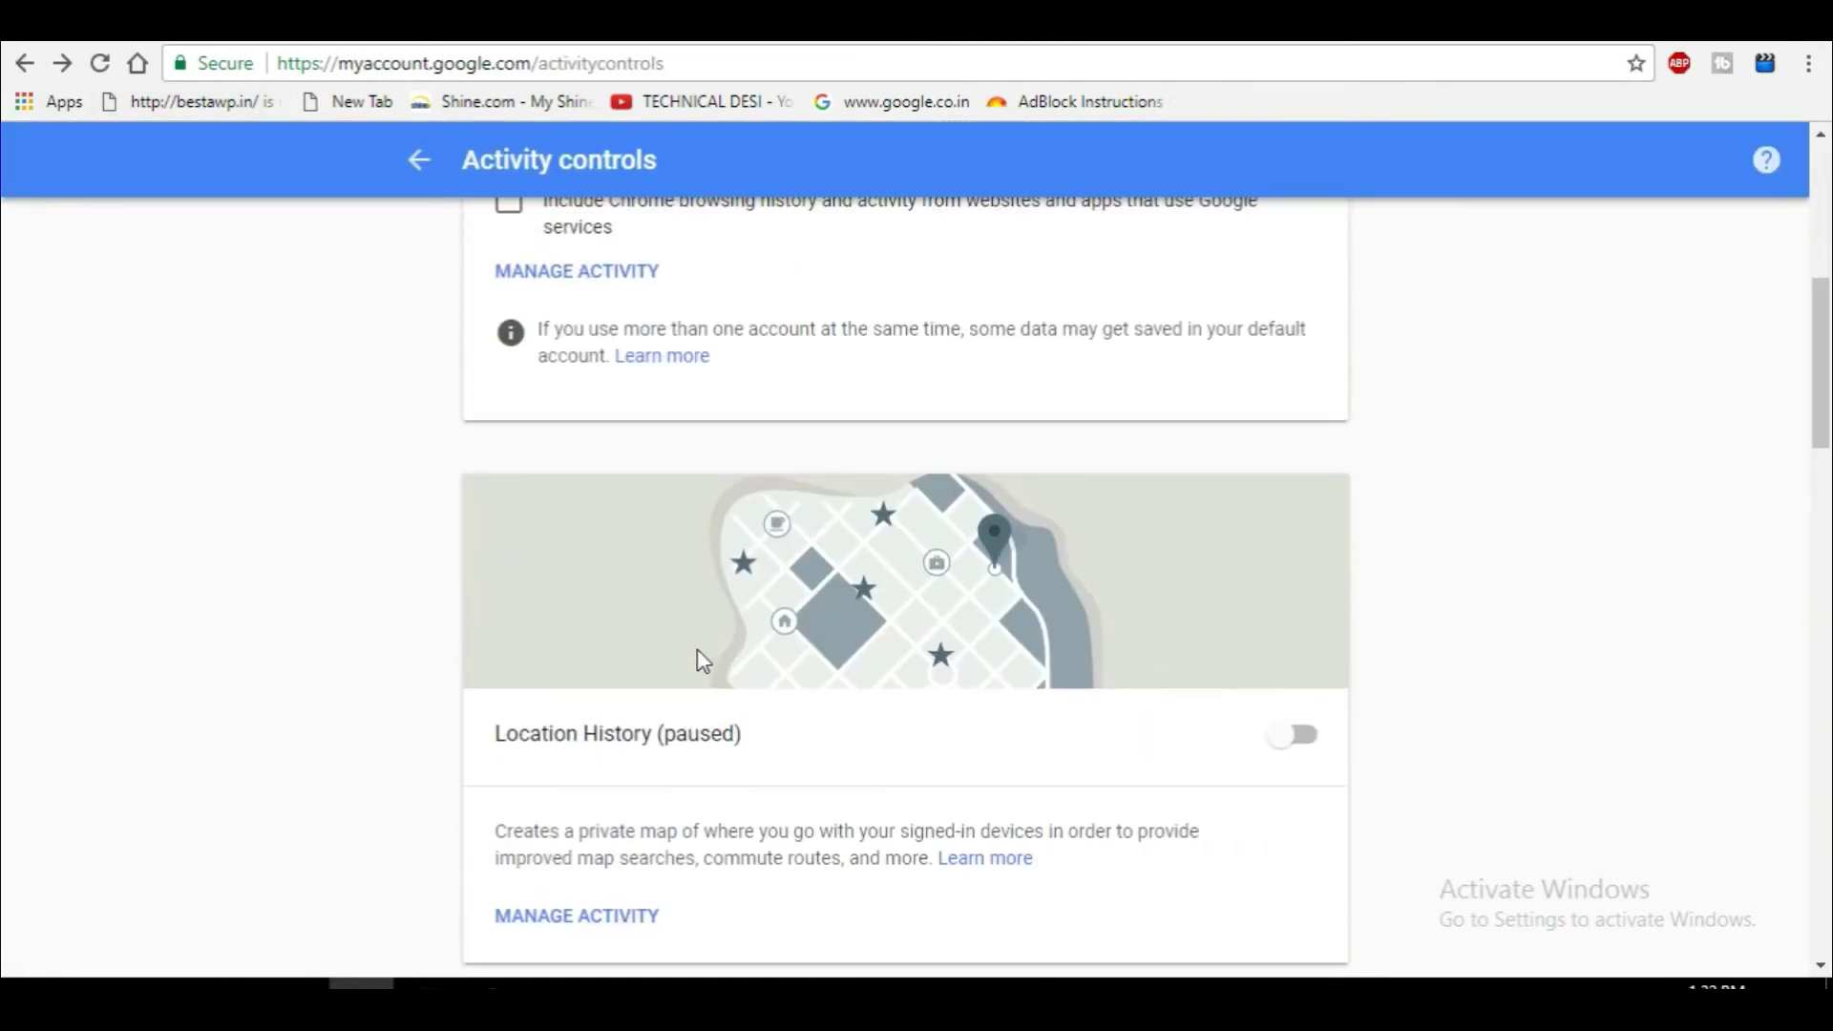
# Examine the activity settings for Location History, Device Information, Voice & Audio Activity, YouTube Search History and YouTube Watch History.
pyautogui.scroll(-1, 696, 654)
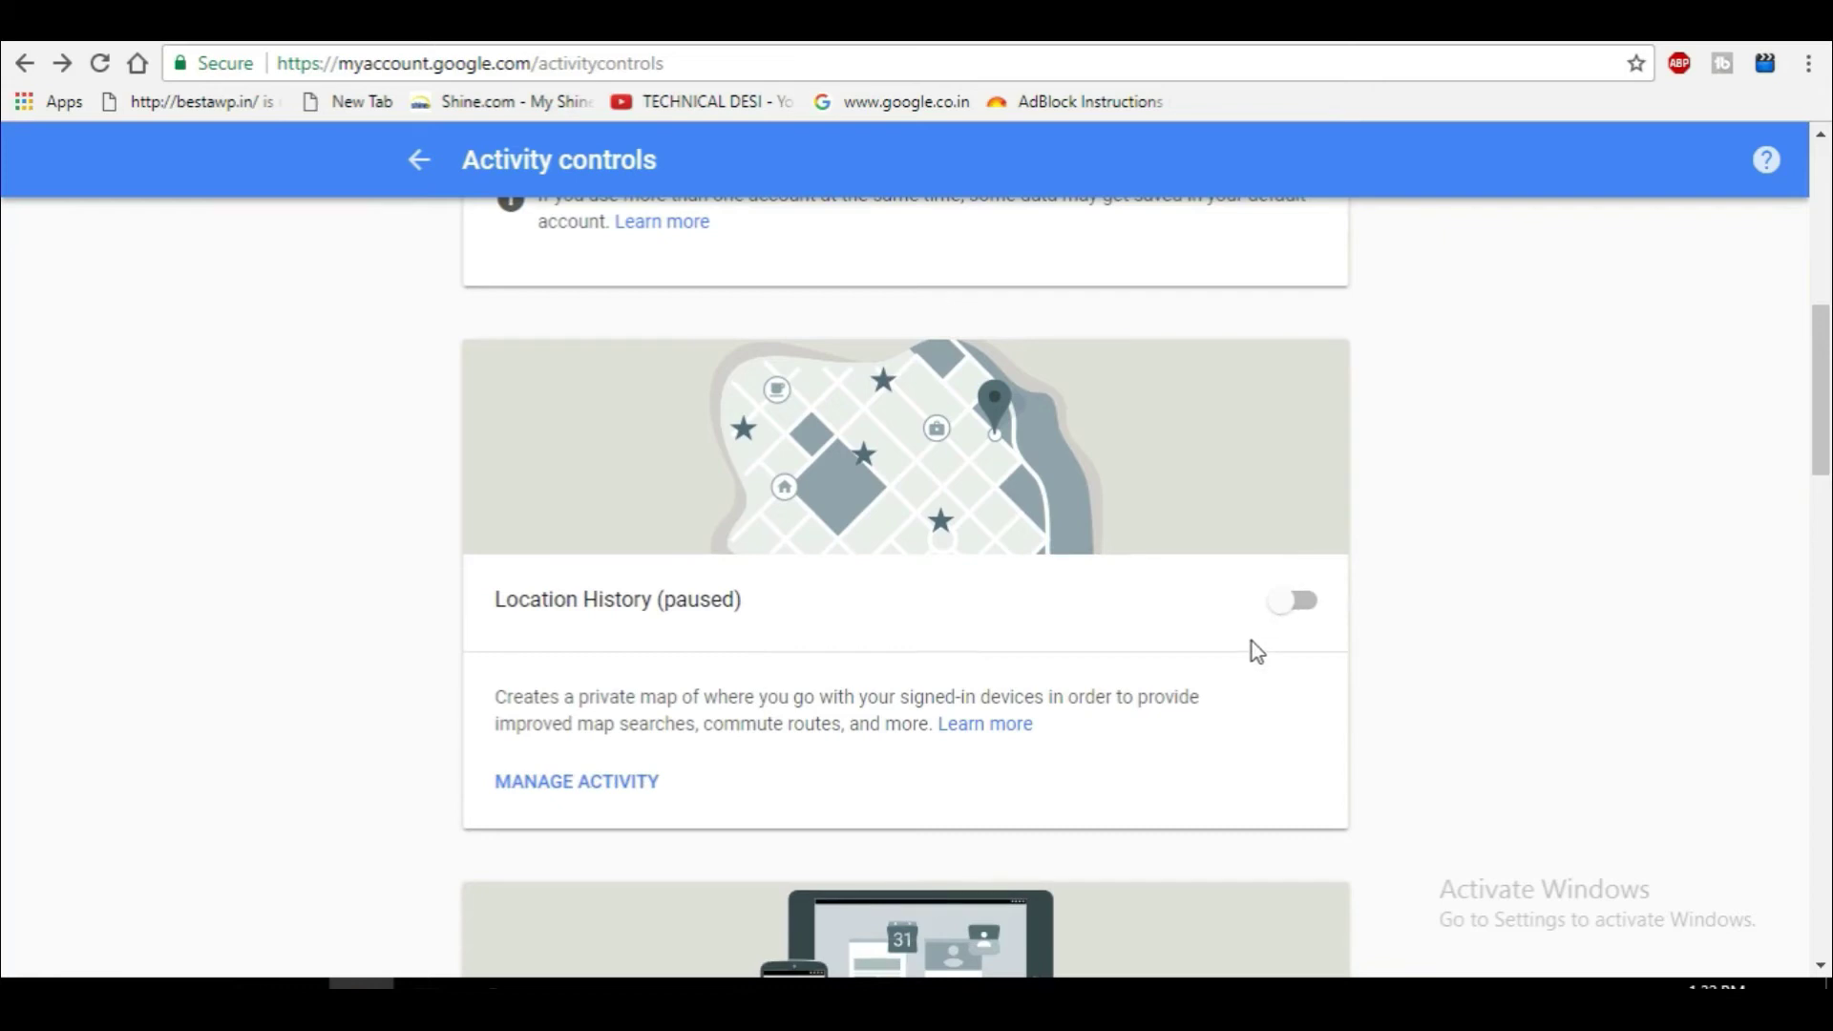
pyautogui.scroll(-3, 1246, 640)
pyautogui.scroll(-3, 1239, 657)
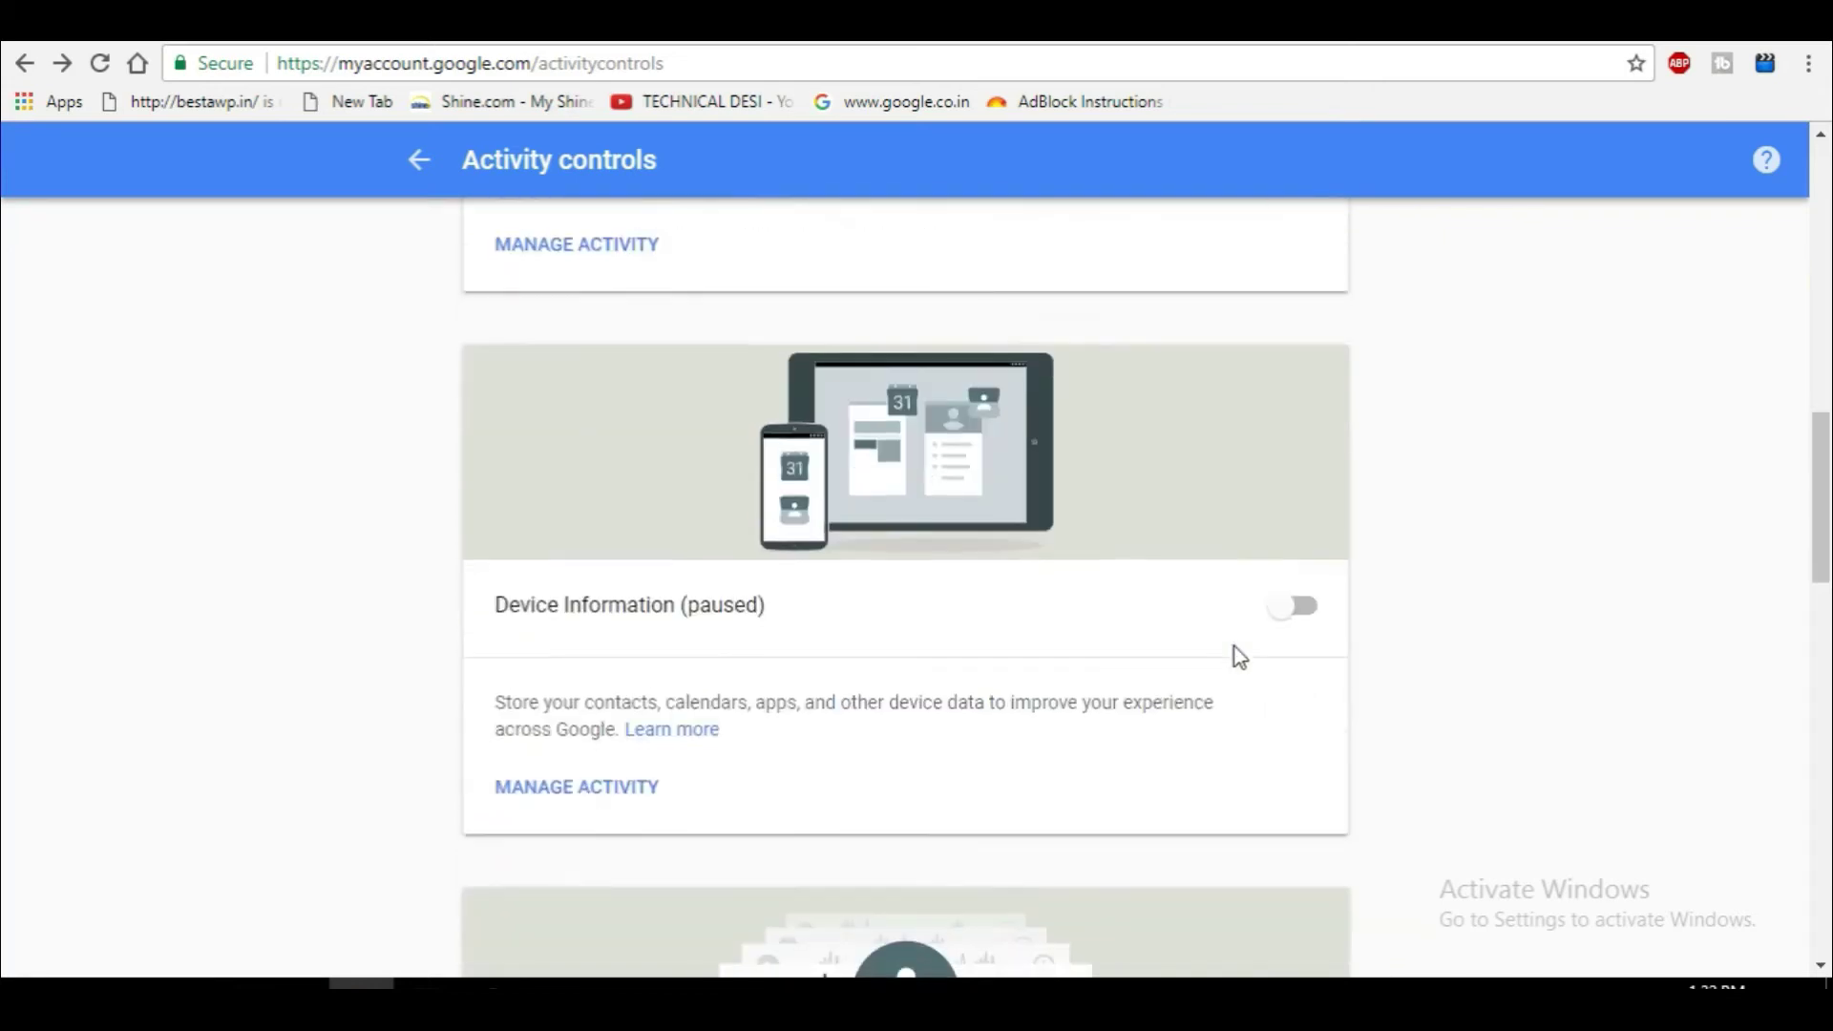
pyautogui.scroll(3, 1231, 655)
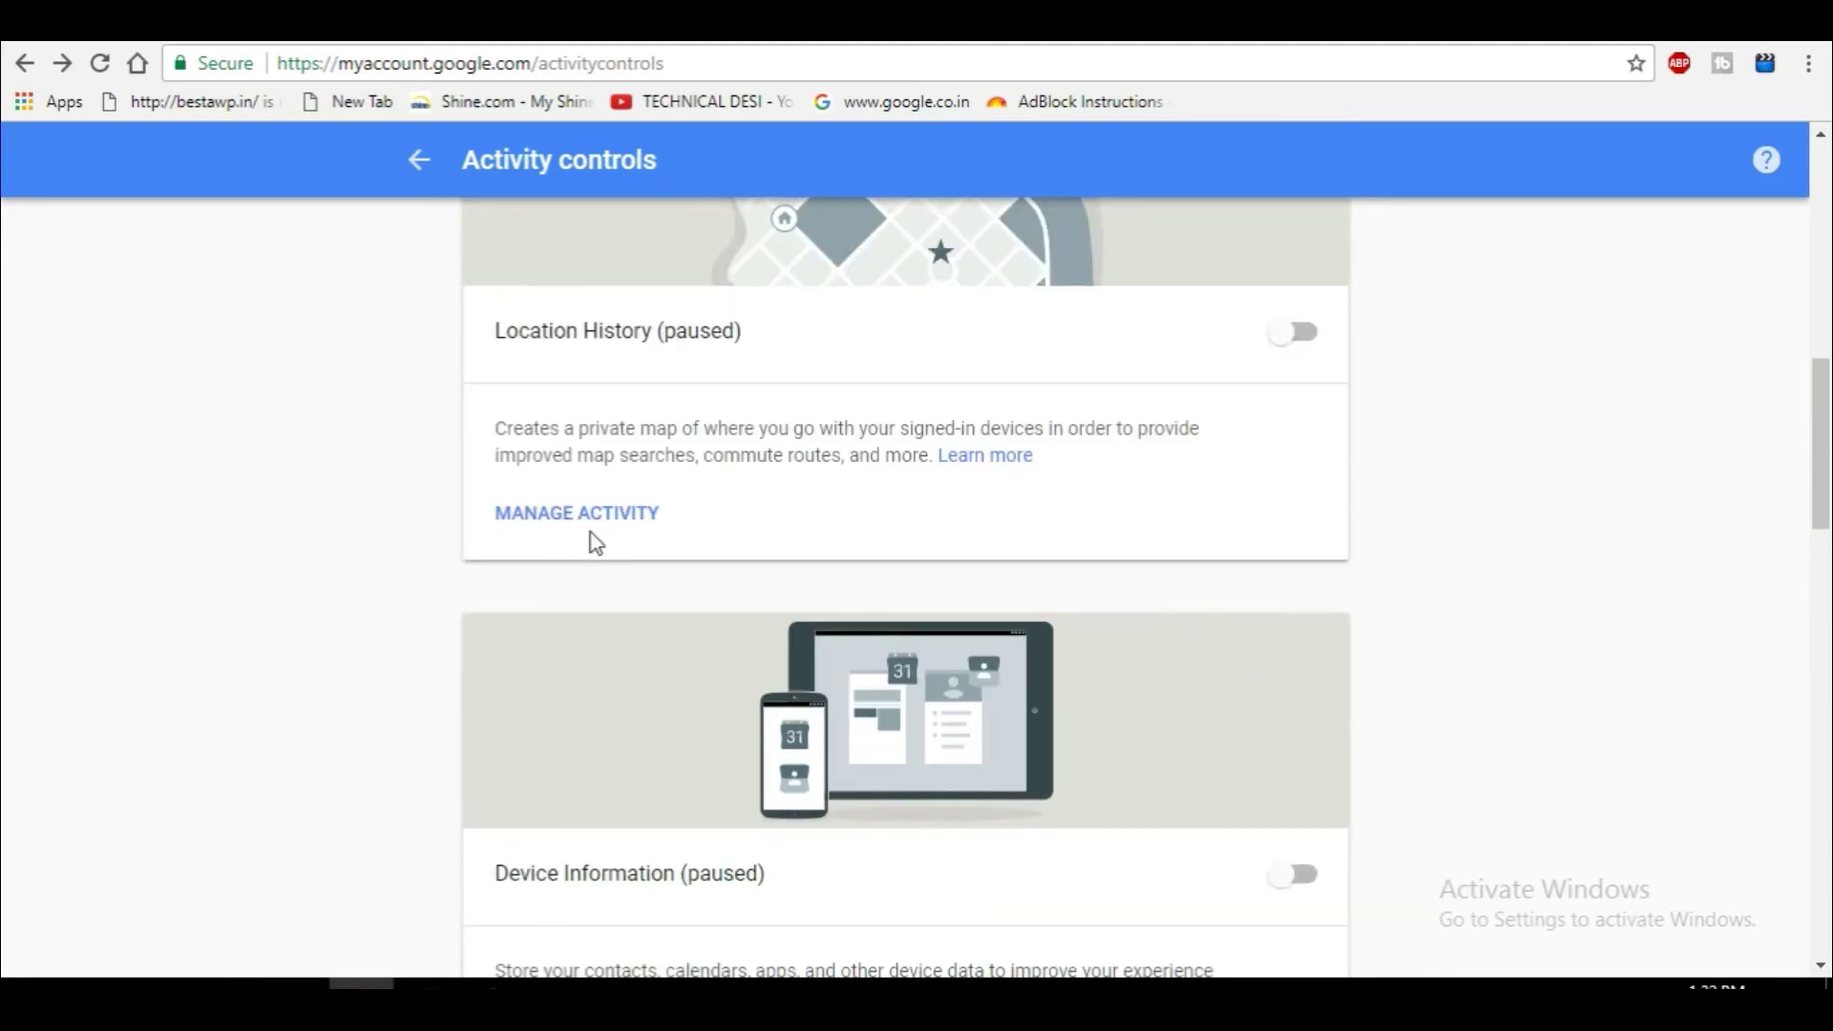
pyautogui.scroll(-4, 679, 524)
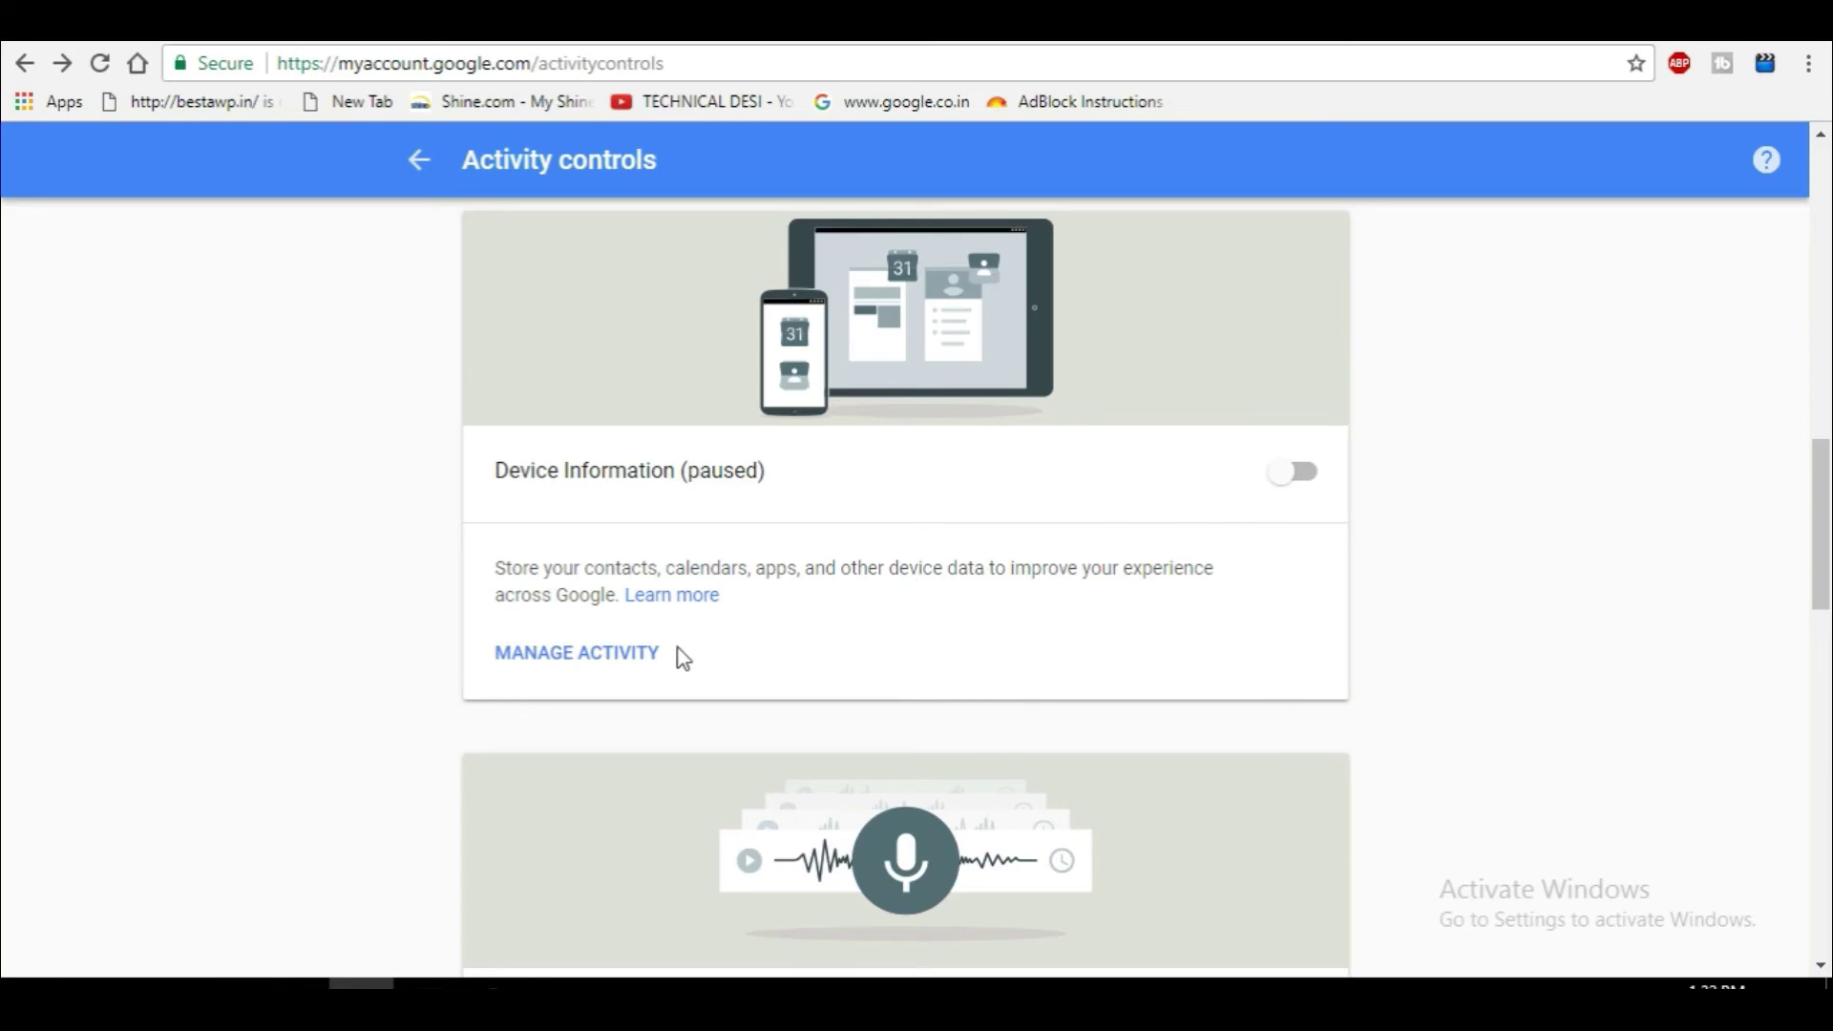
pyautogui.scroll(-1, 589, 662)
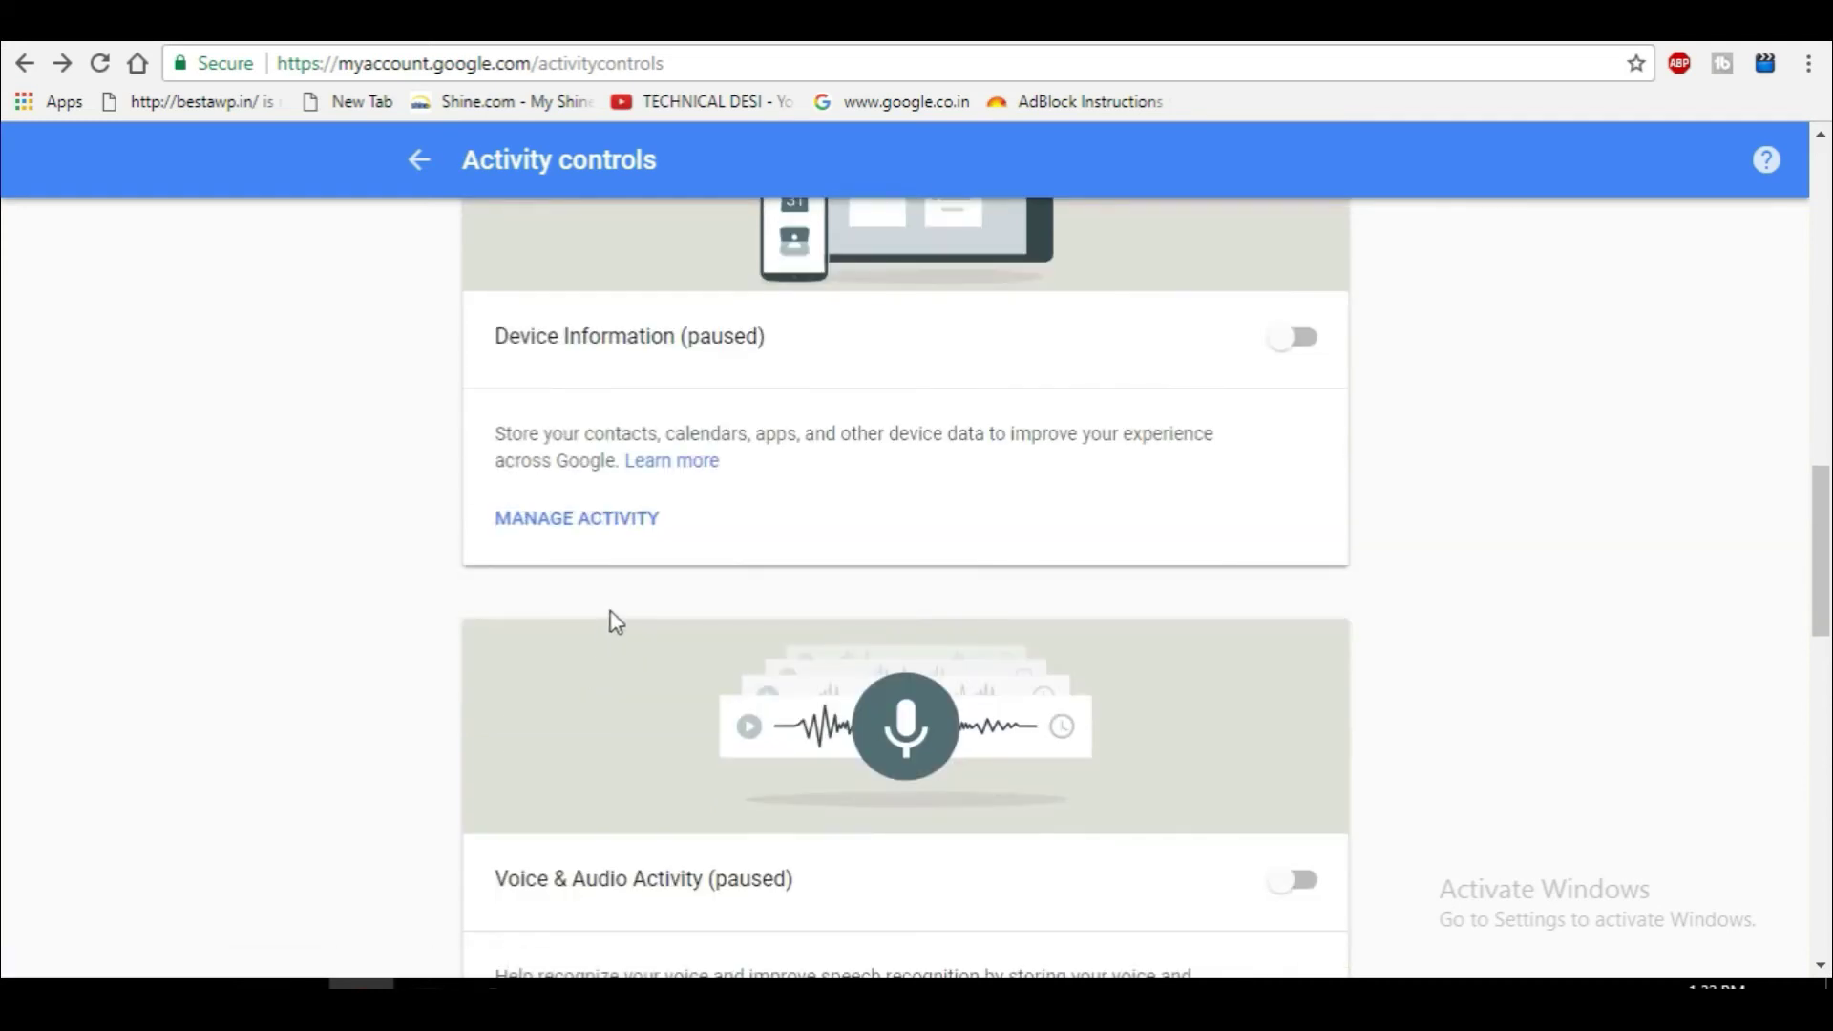
pyautogui.scroll(-3, 616, 622)
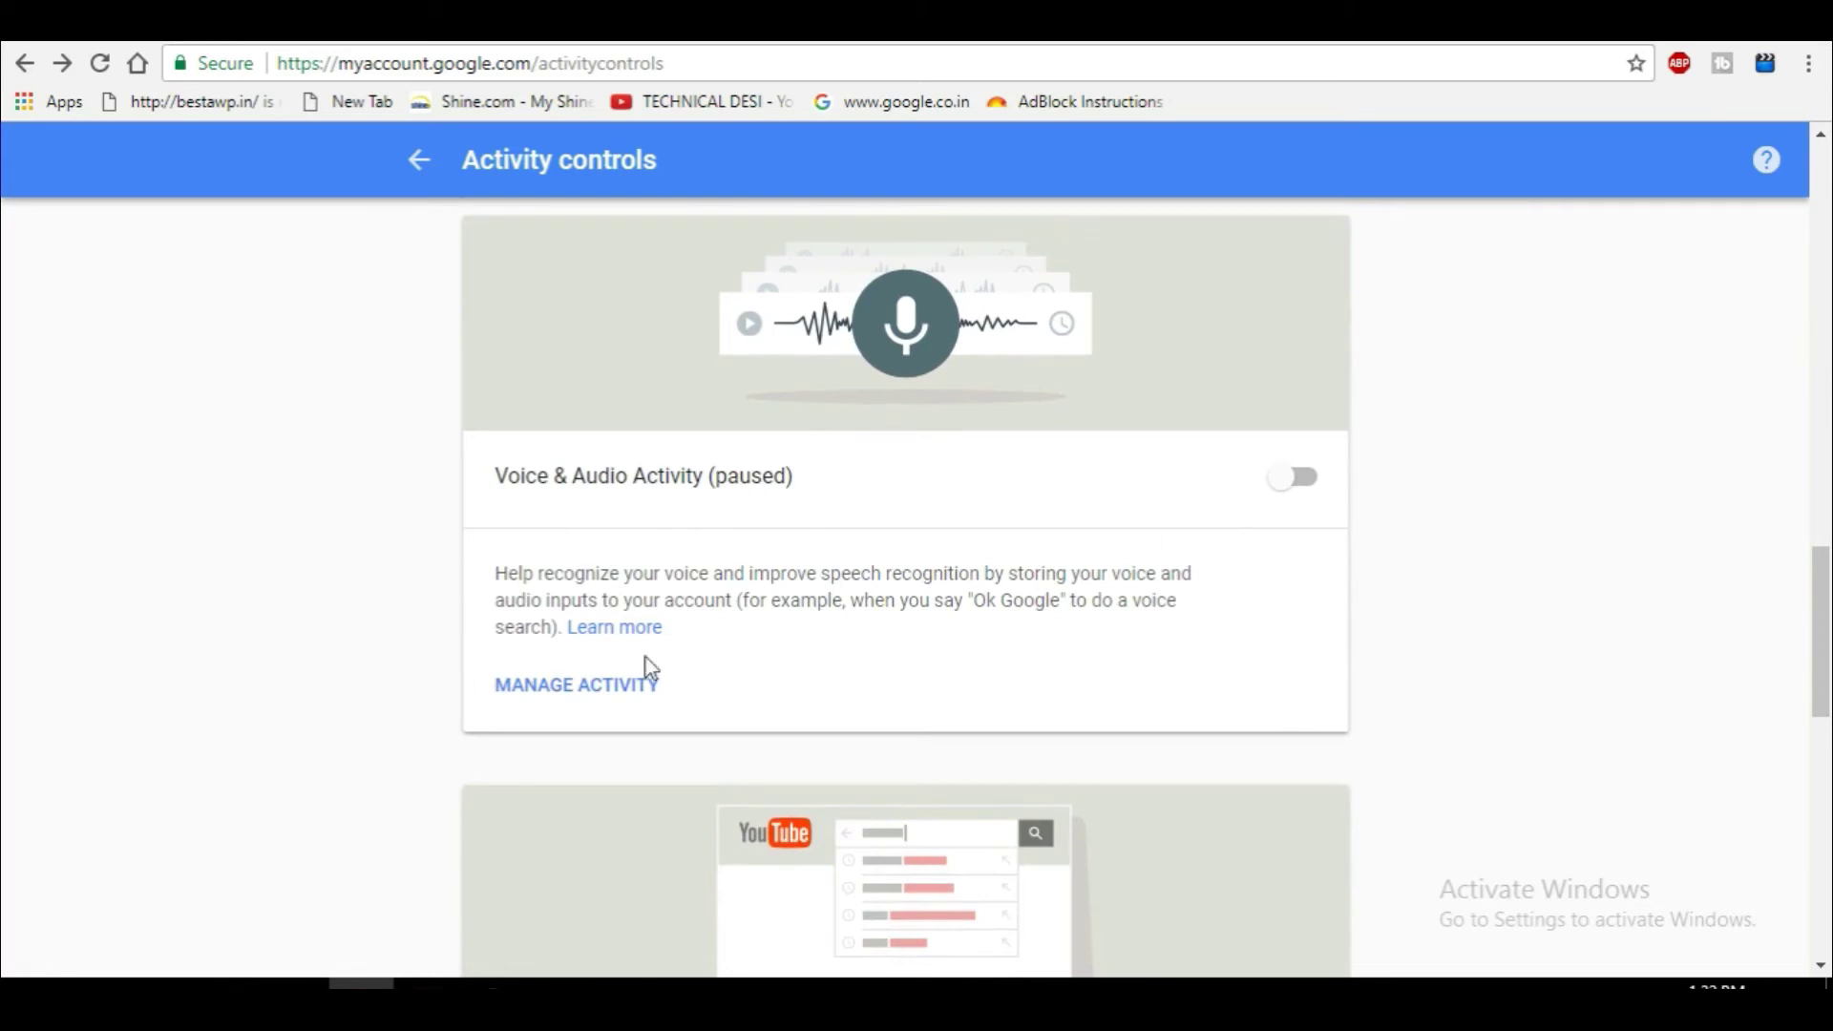
pyautogui.scroll(-1, 572, 733)
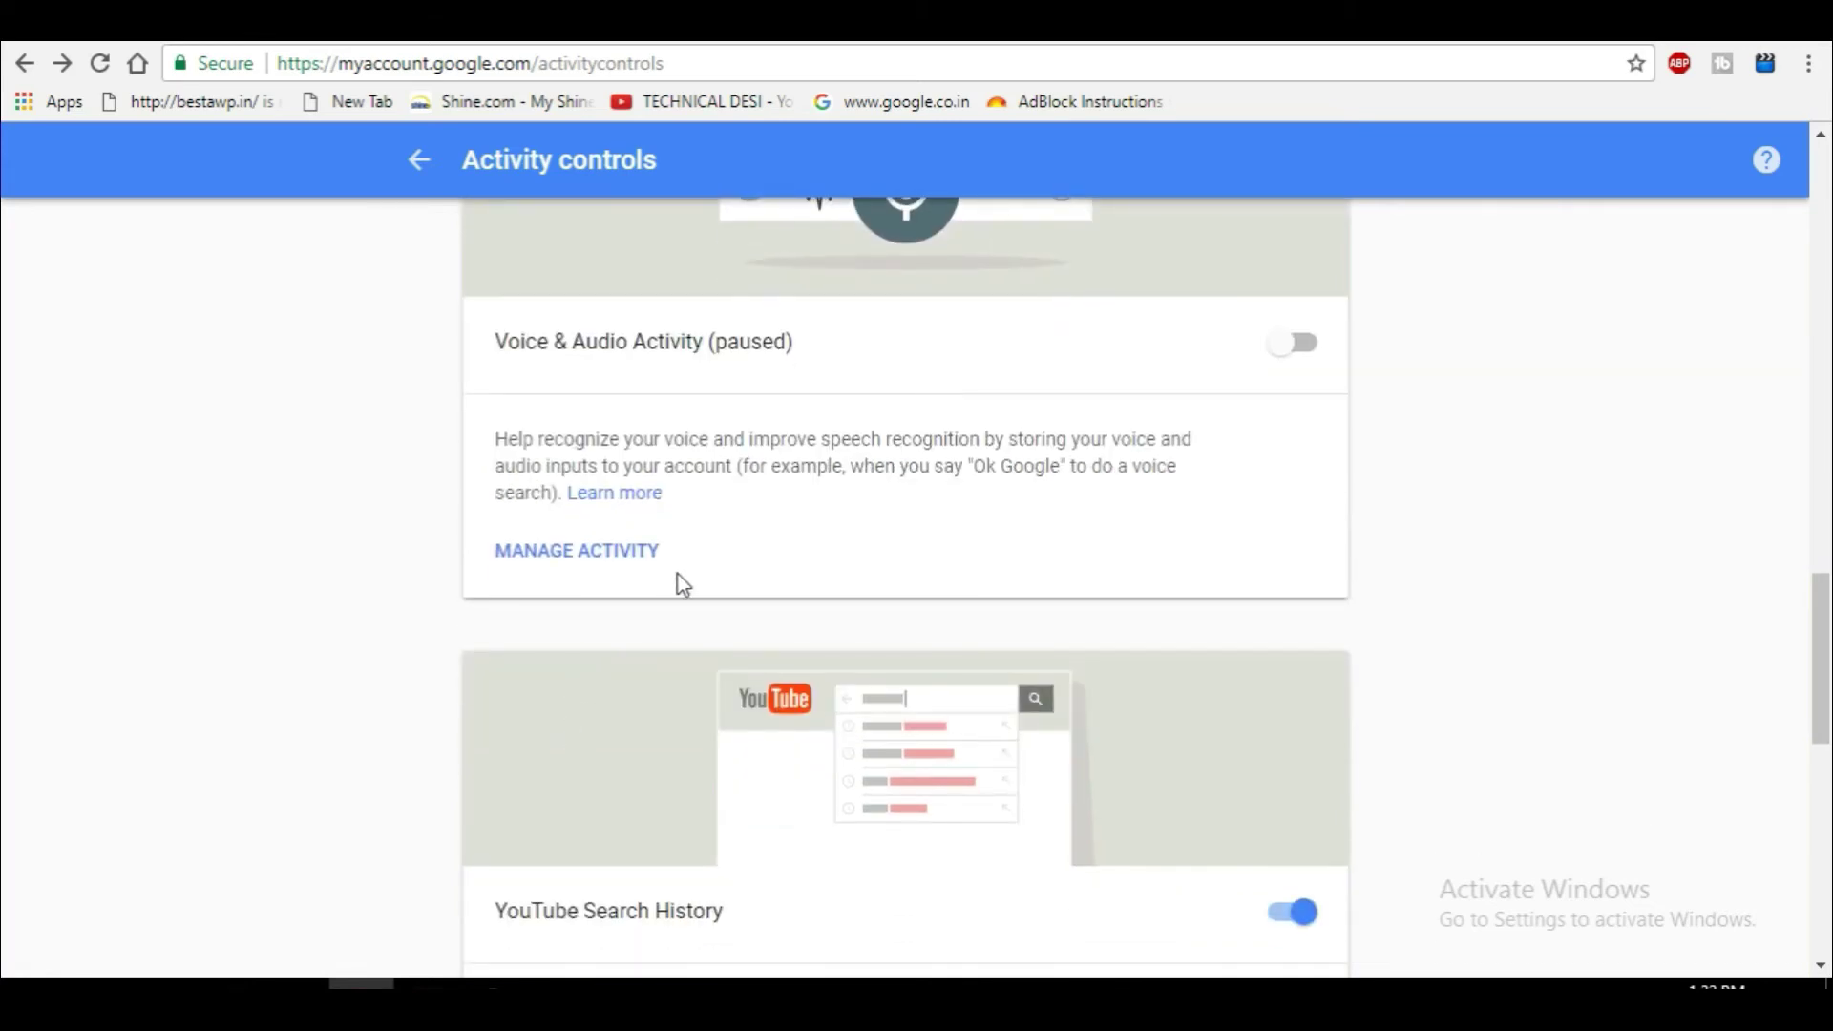
pyautogui.scroll(1, 677, 574)
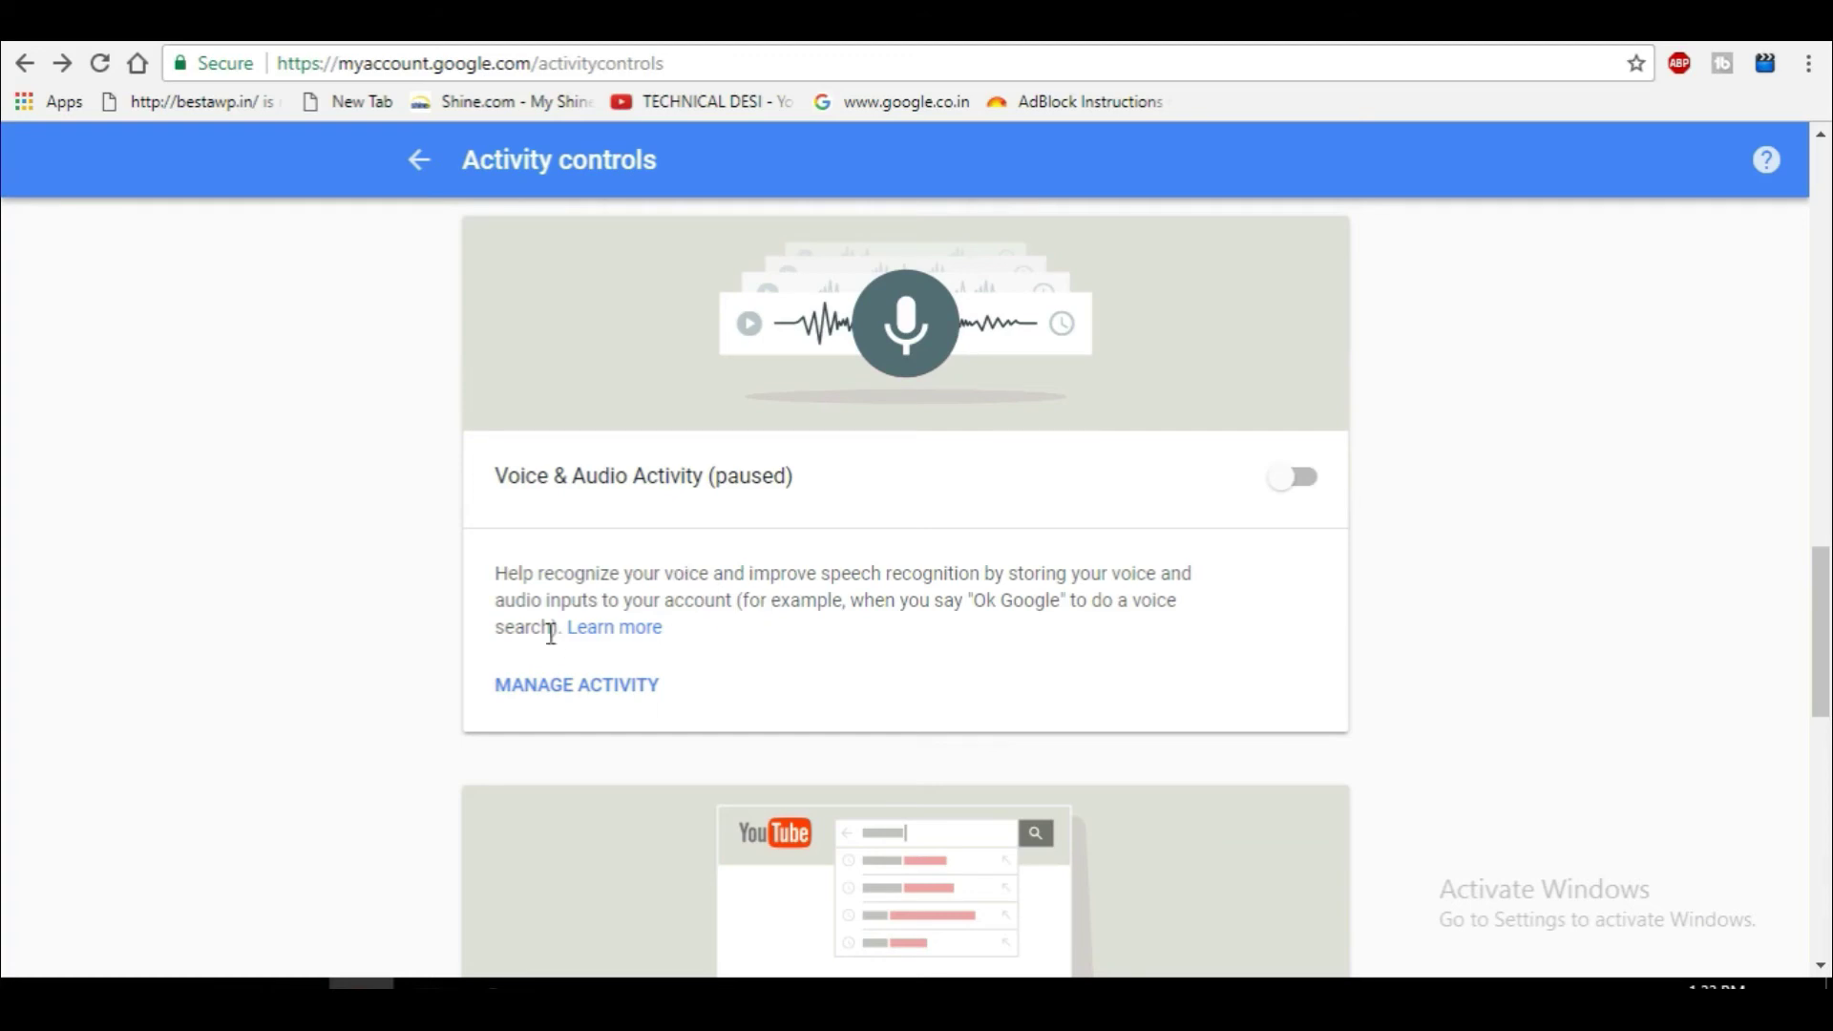
pyautogui.scroll(-4, 552, 736)
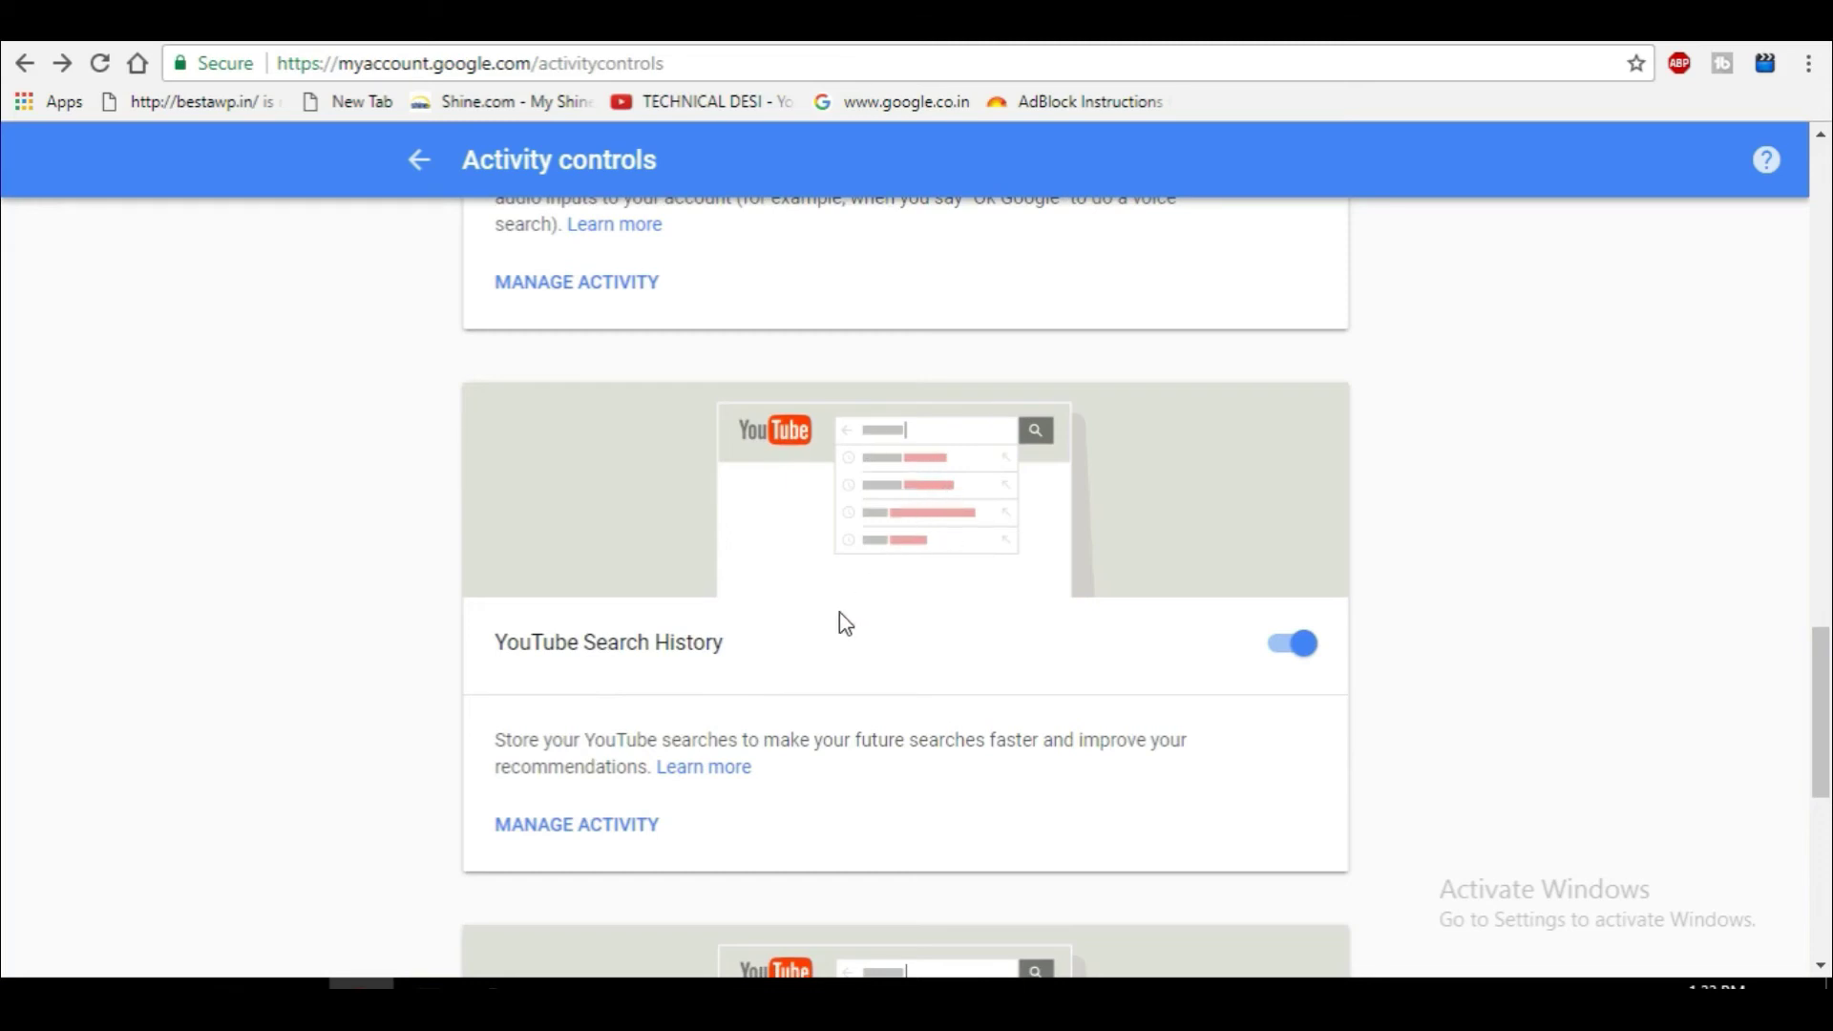
pyautogui.scroll(-8, 843, 625)
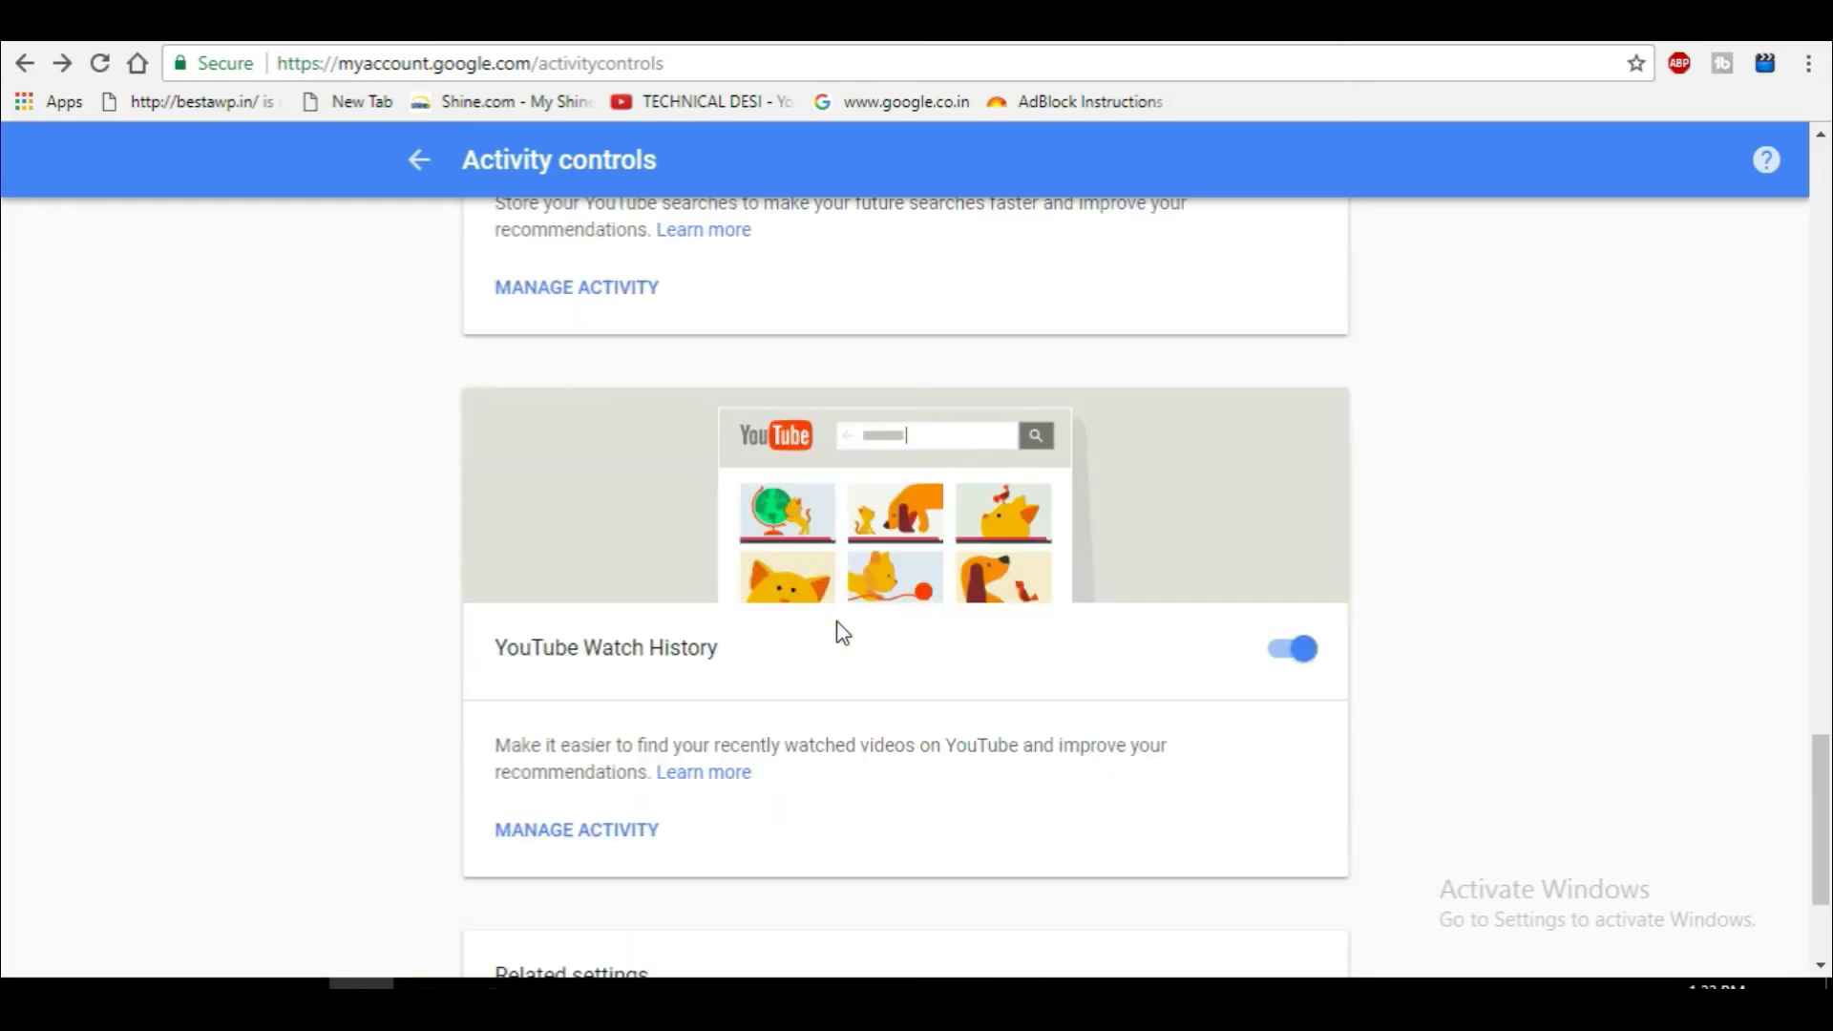
pyautogui.scroll(1, 797, 491)
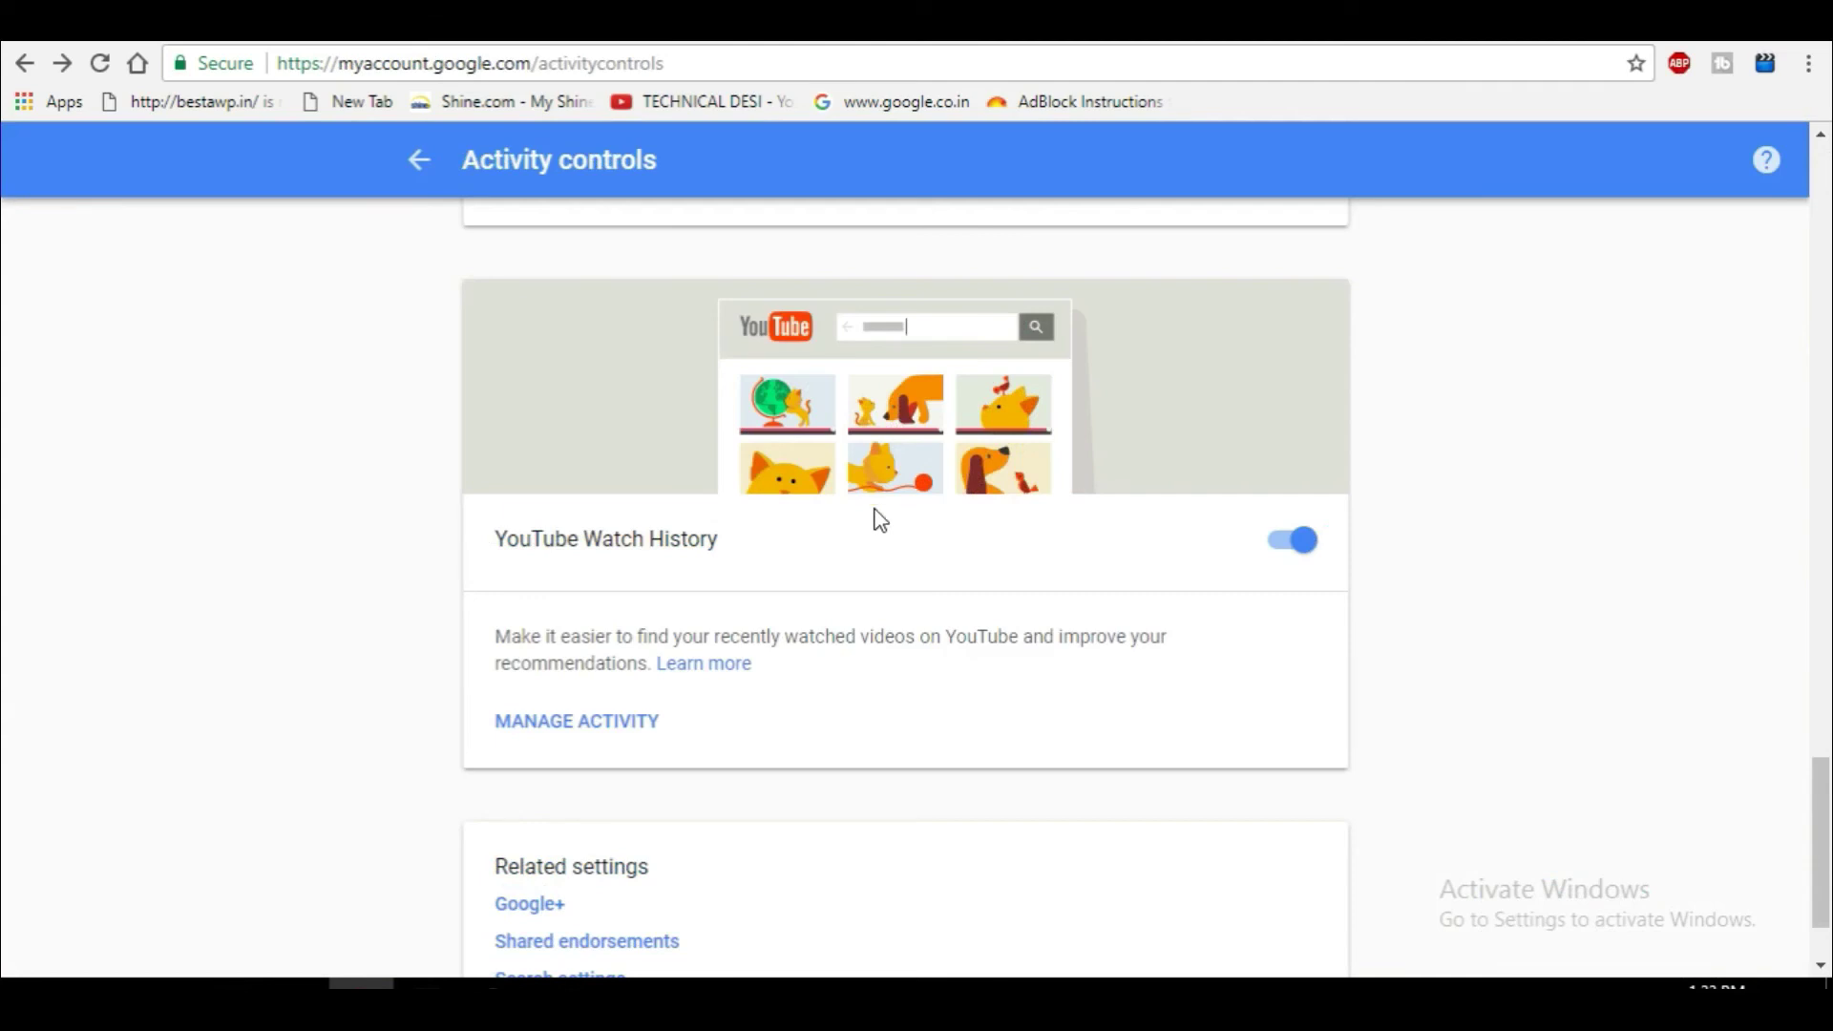
pyautogui.scroll(-1, 871, 535)
# Recheck the activity controls from Web & App Activity through Location History and Device Information.
pyautogui.scroll(20, 872, 544)
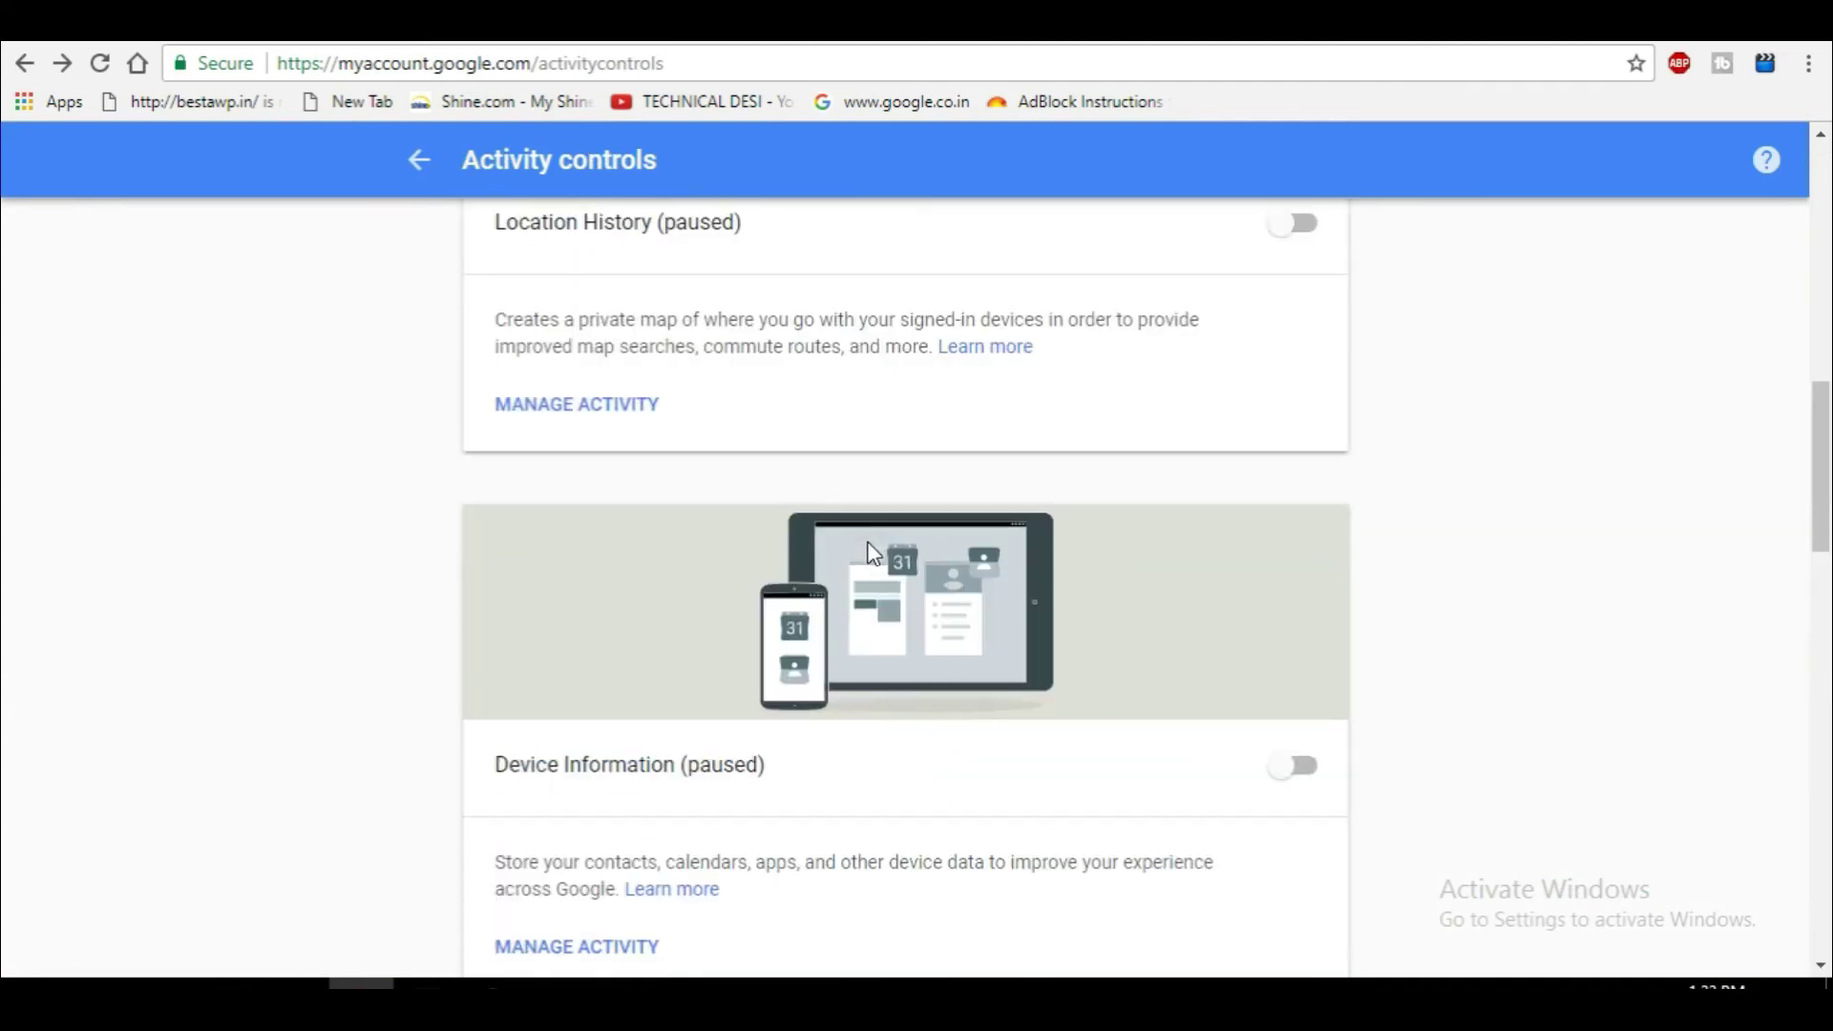
pyautogui.scroll(9, 871, 544)
pyautogui.scroll(3, 866, 586)
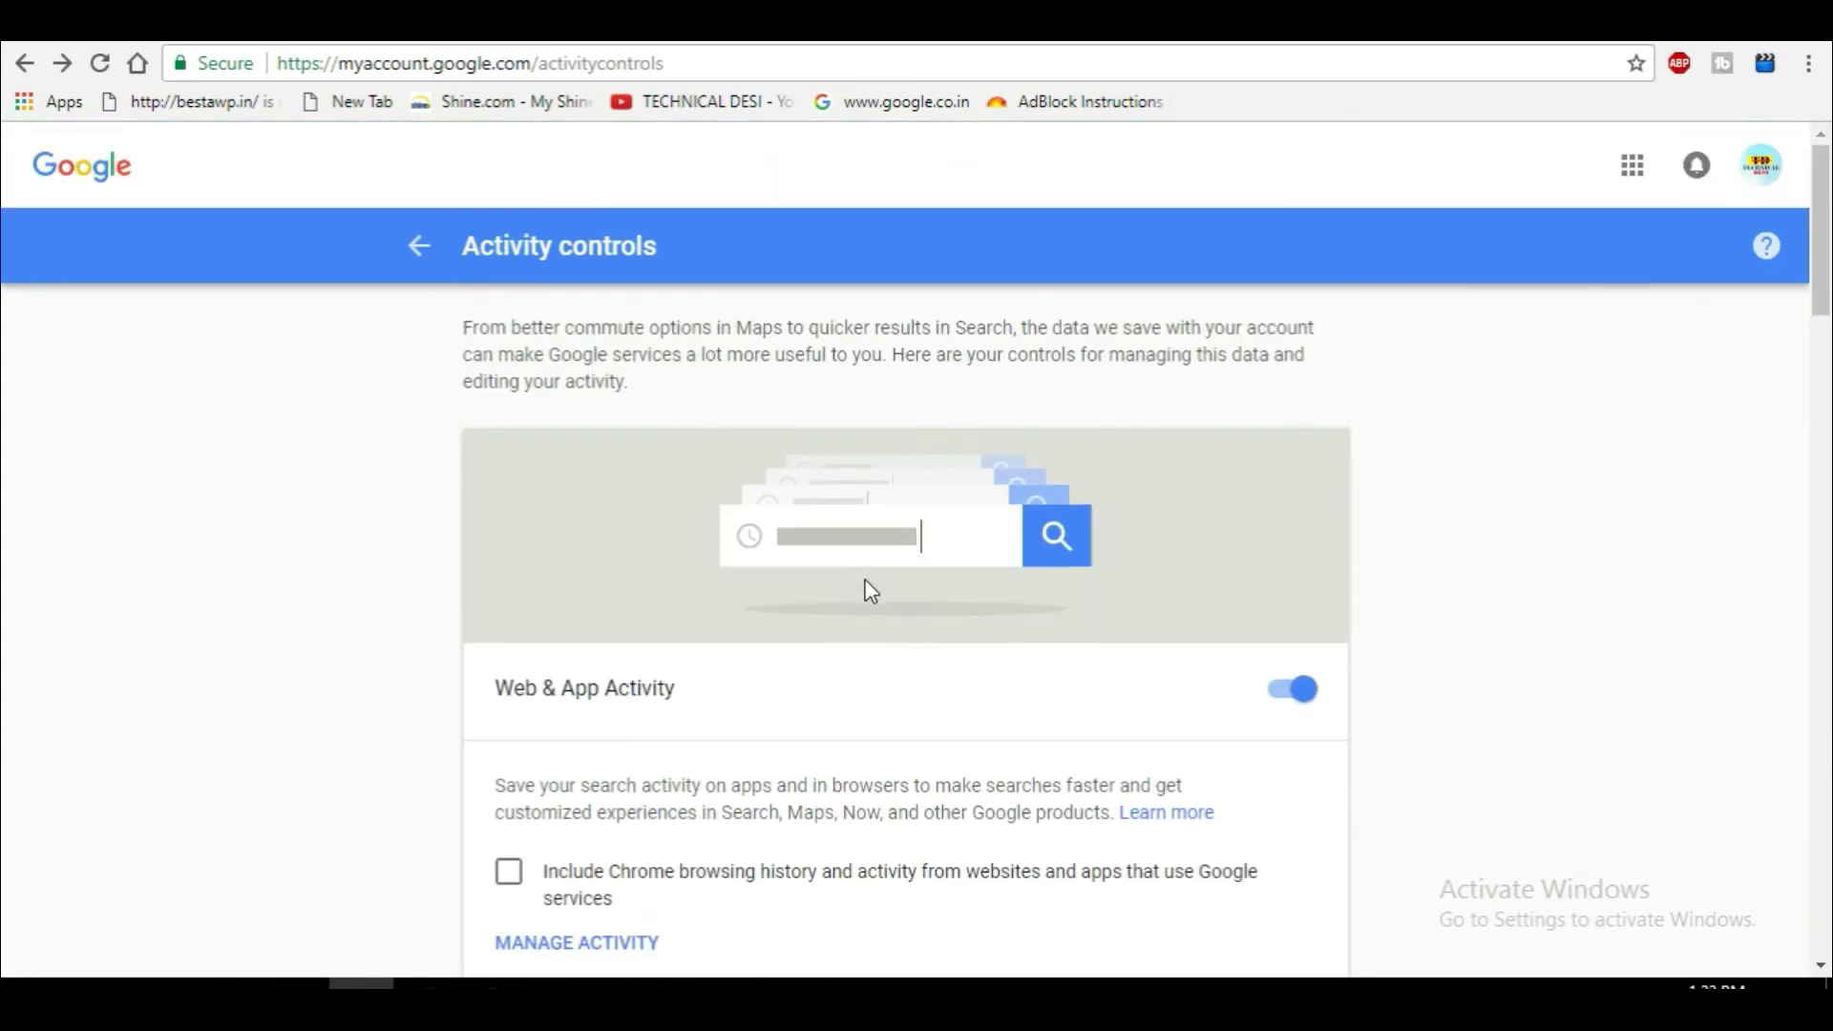
pyautogui.scroll(-8, 1268, 617)
pyautogui.scroll(-11, 1256, 793)
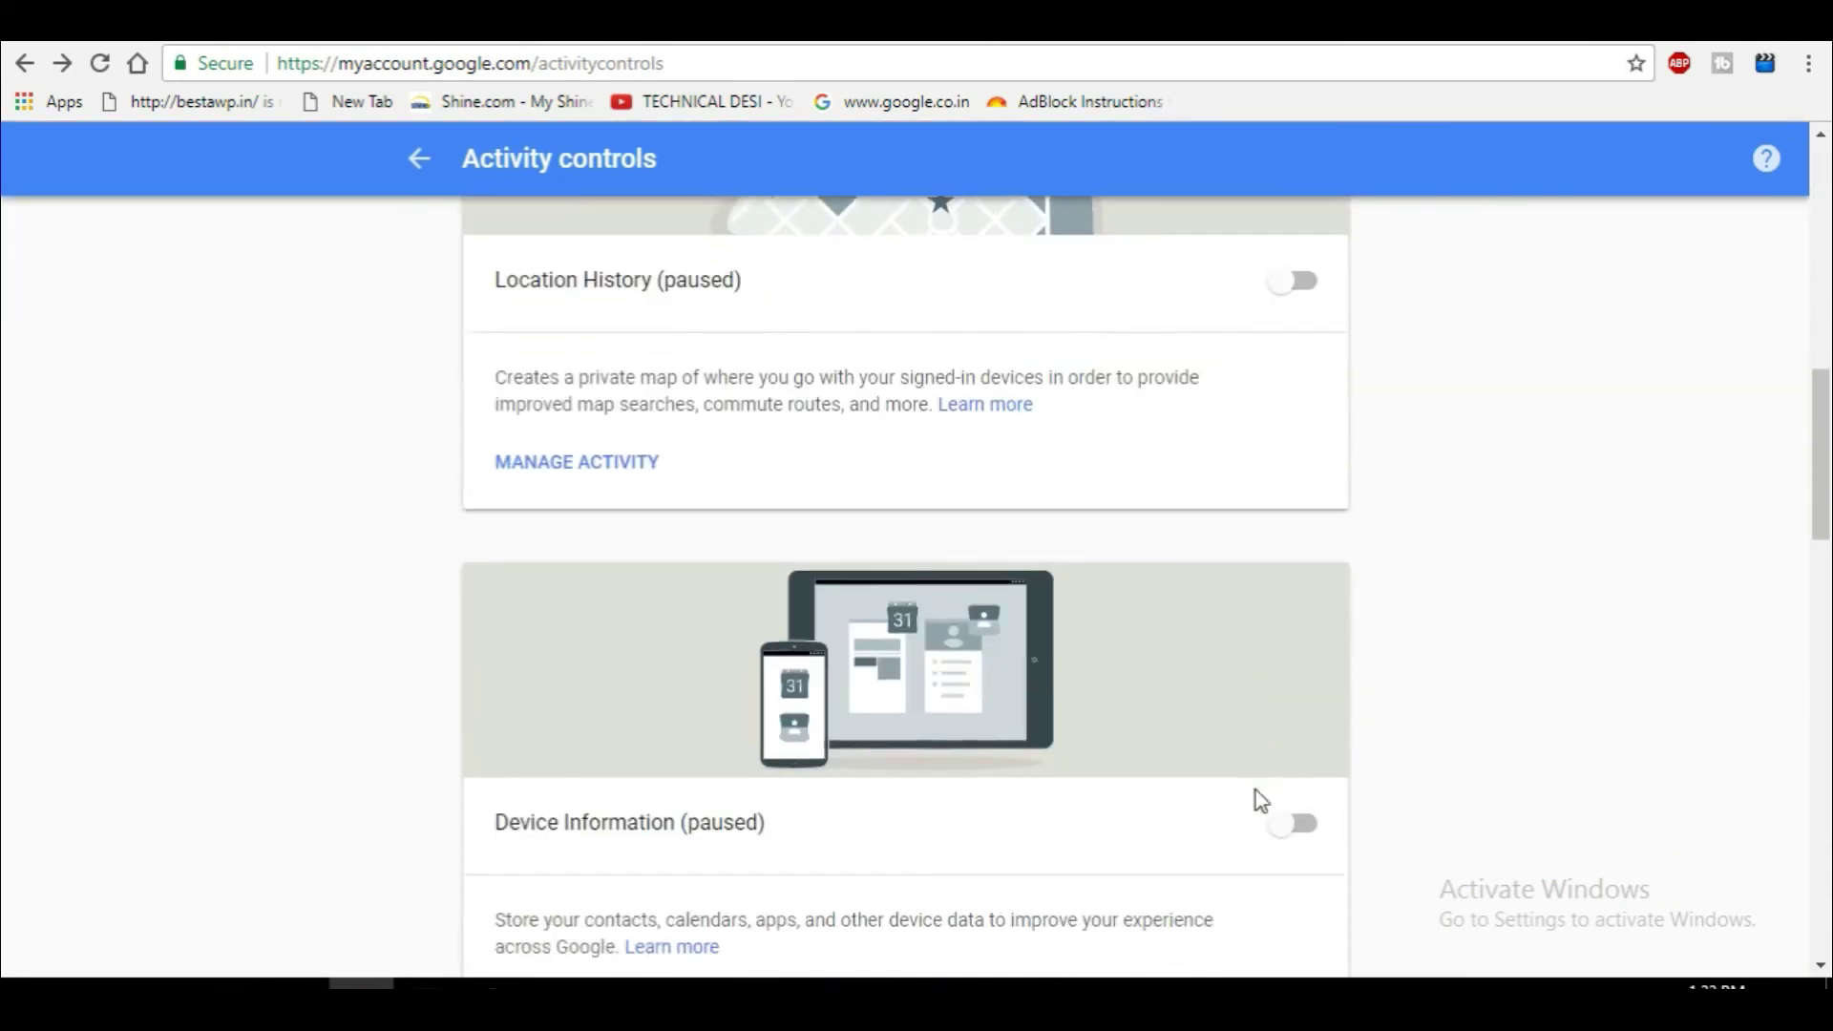